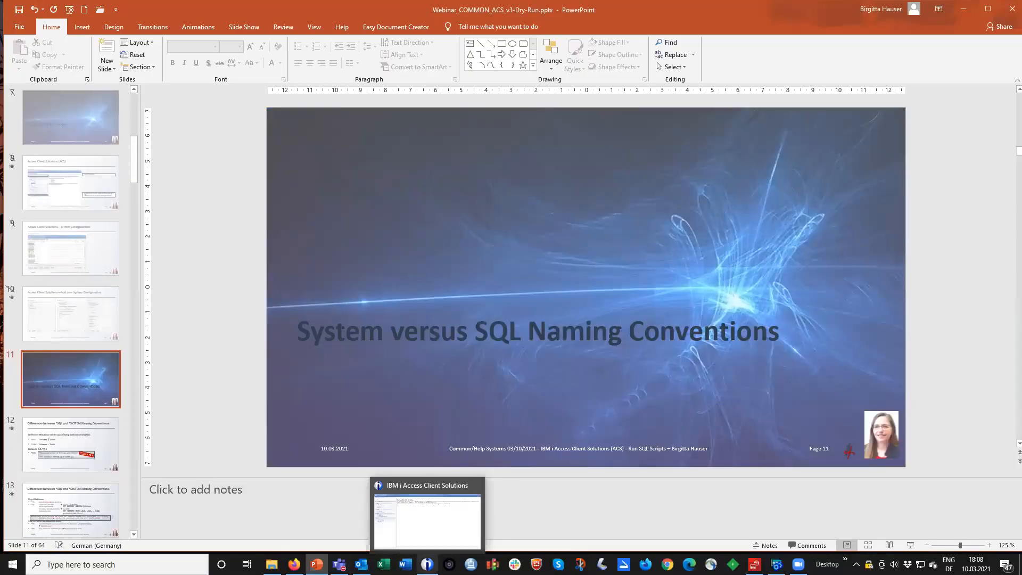
Switch to IBM i Access Client Solutions and select BHADEV.RZKH.DE as the system.
left_click(427, 564)
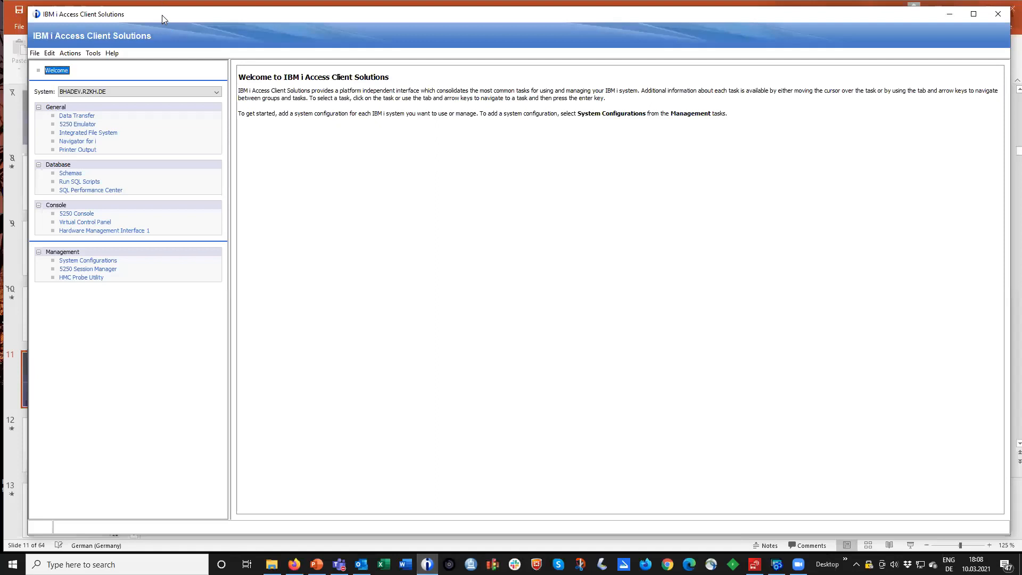
left_click_drag(161, 15, 145, 13)
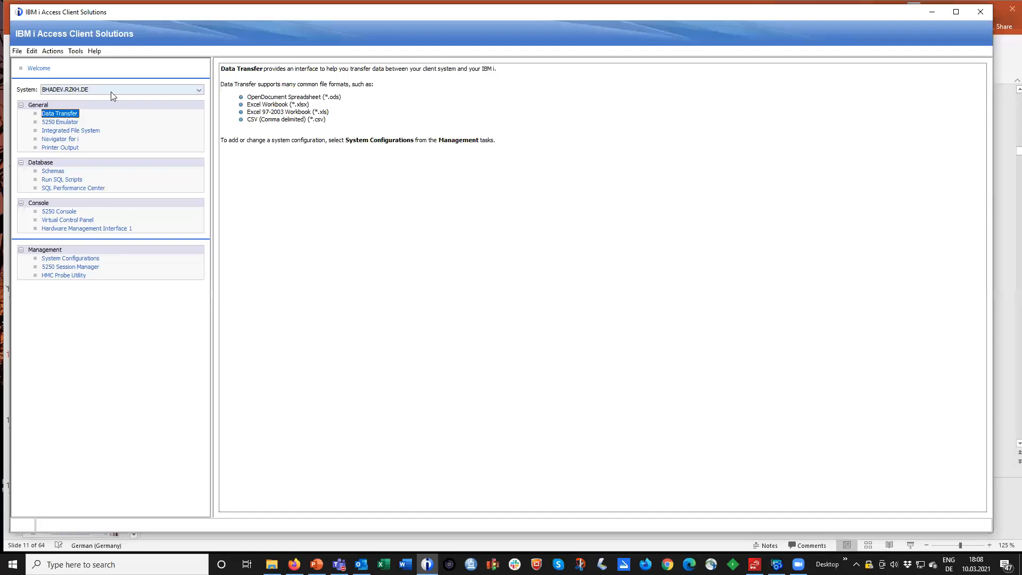
left_click(196, 89)
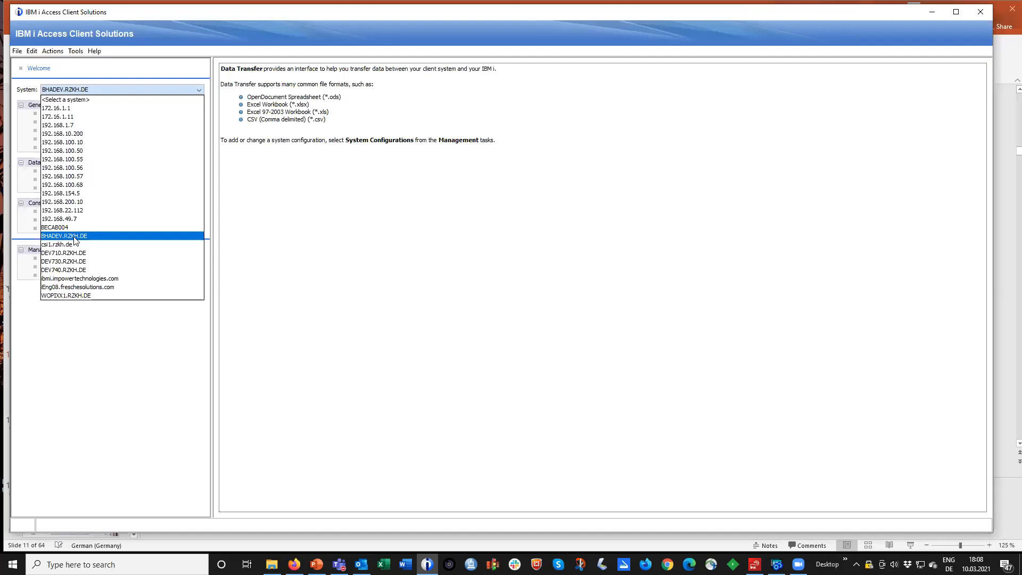
left_click(74, 239)
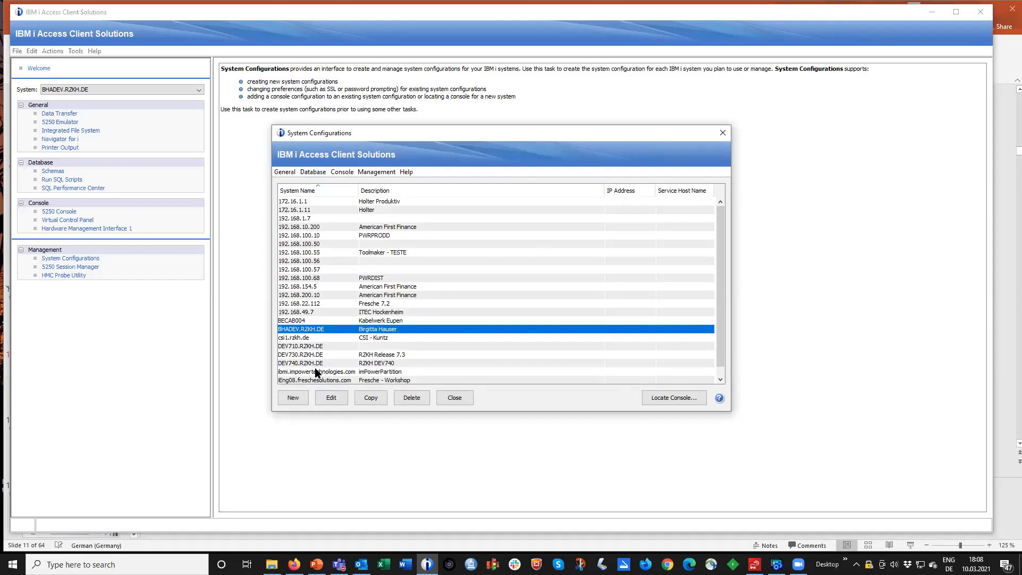
Start a new system configuration named Bhadev.rzkh.de with the description lkjljl and verify its connection.
left_click(293, 400)
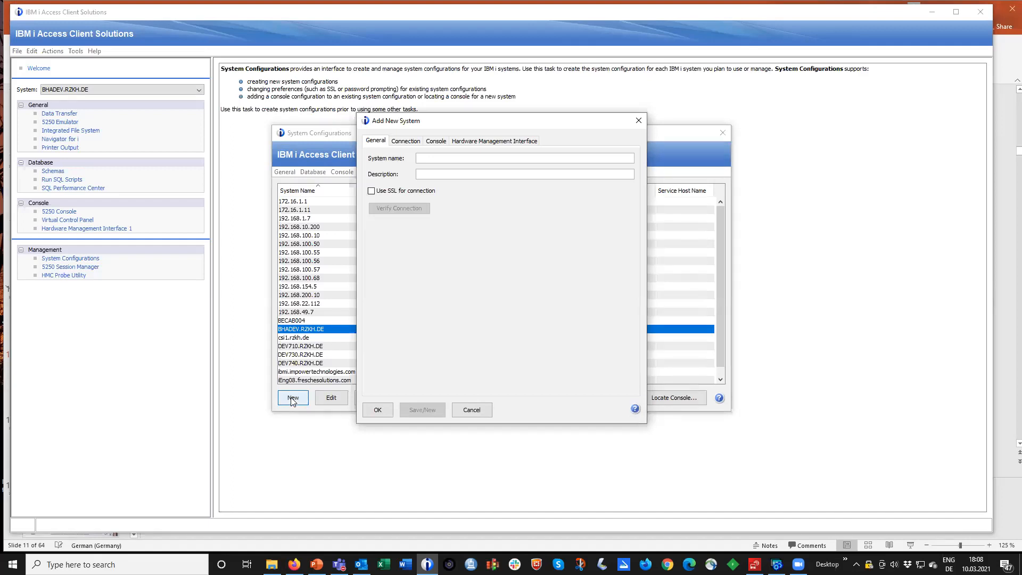
type("B")
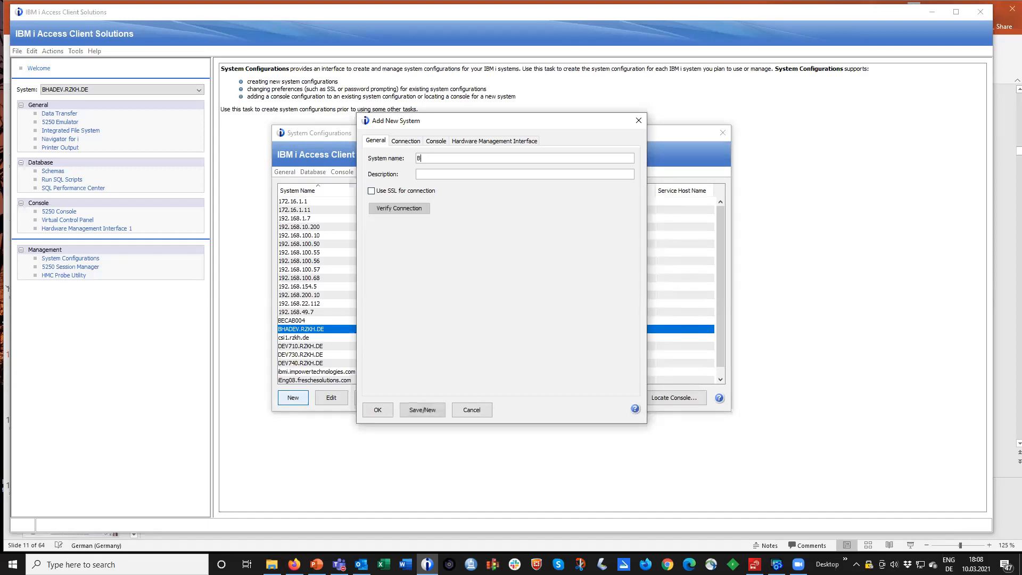
type("eham")
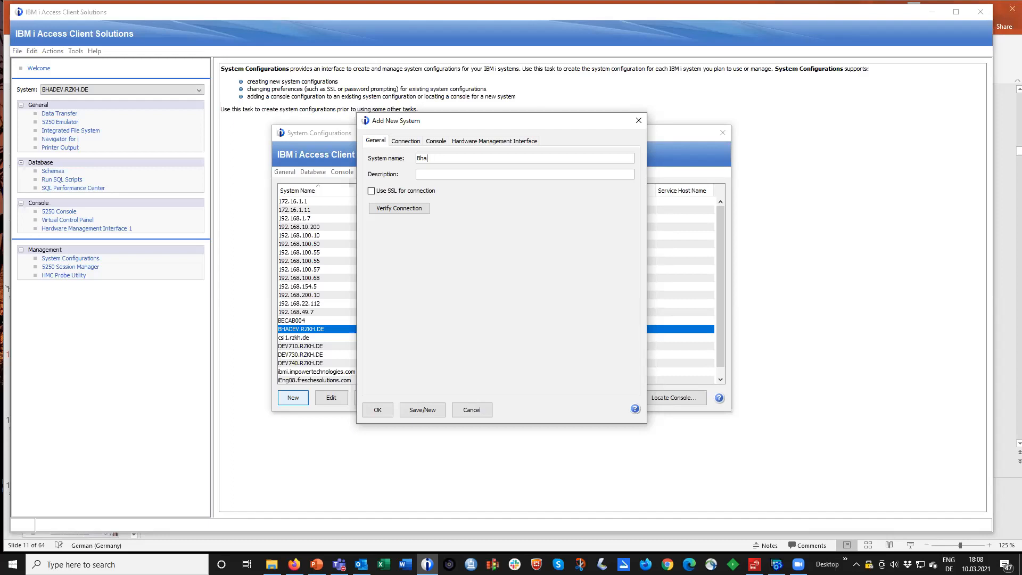
type("dev")
type(".rzkh.de")
type("lkjljl")
left_click(392, 210)
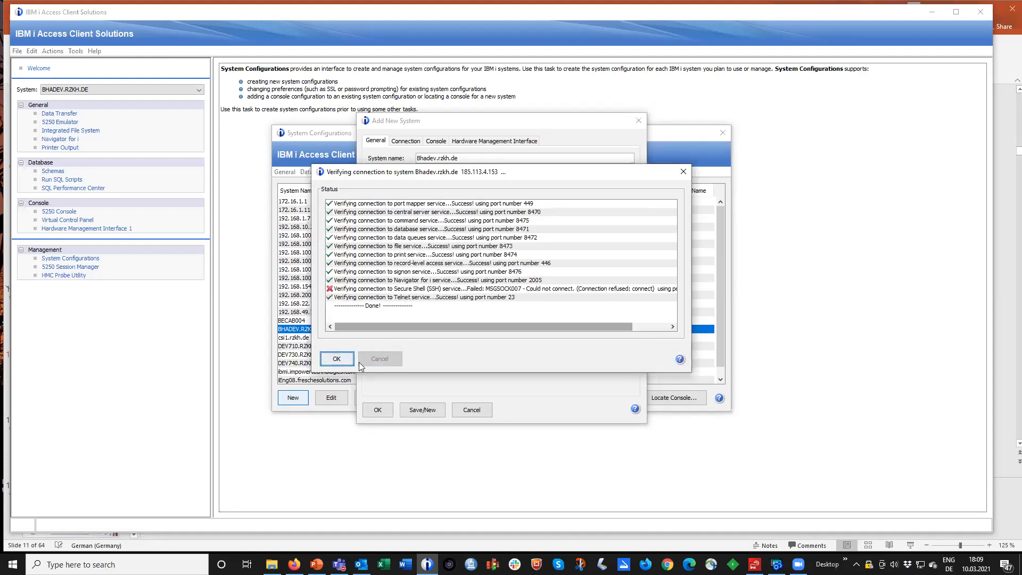
left_click(332, 359)
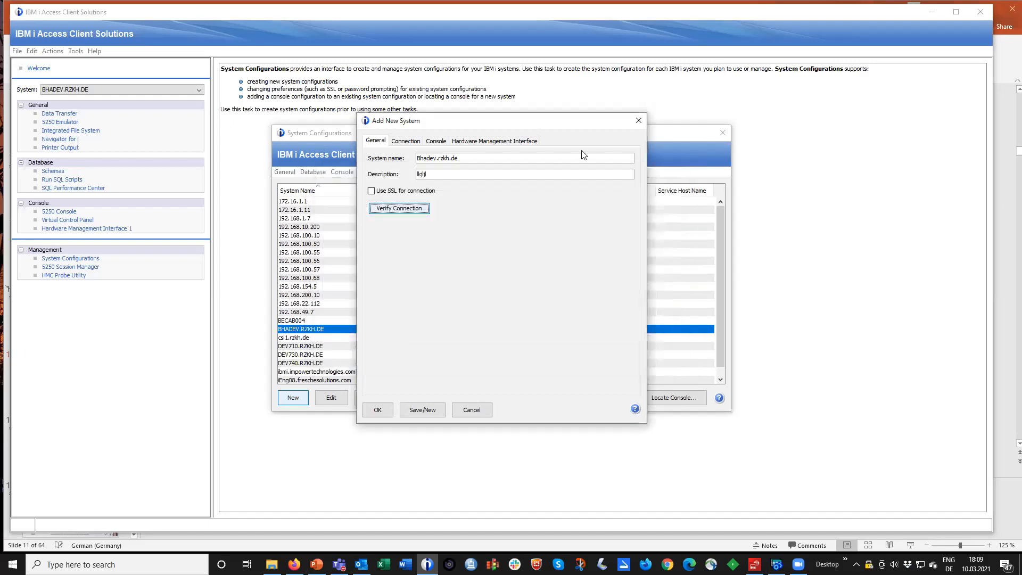
Enter the default user name for password prompting, review the console and hardware management settings, and close the system configurations without saving.
left_click(405, 141)
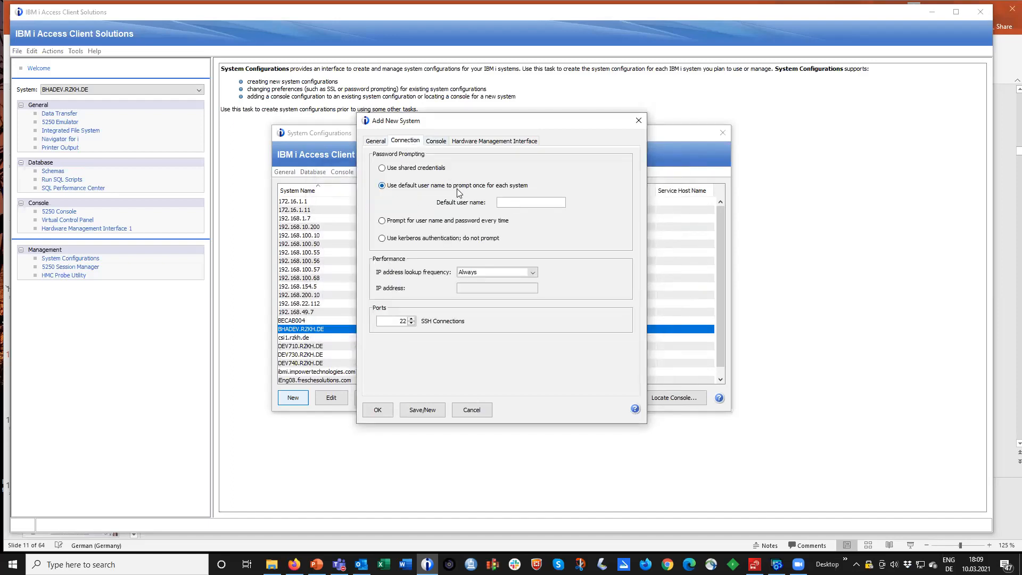
left_click(537, 201)
type("auser")
left_click(444, 142)
left_click(462, 143)
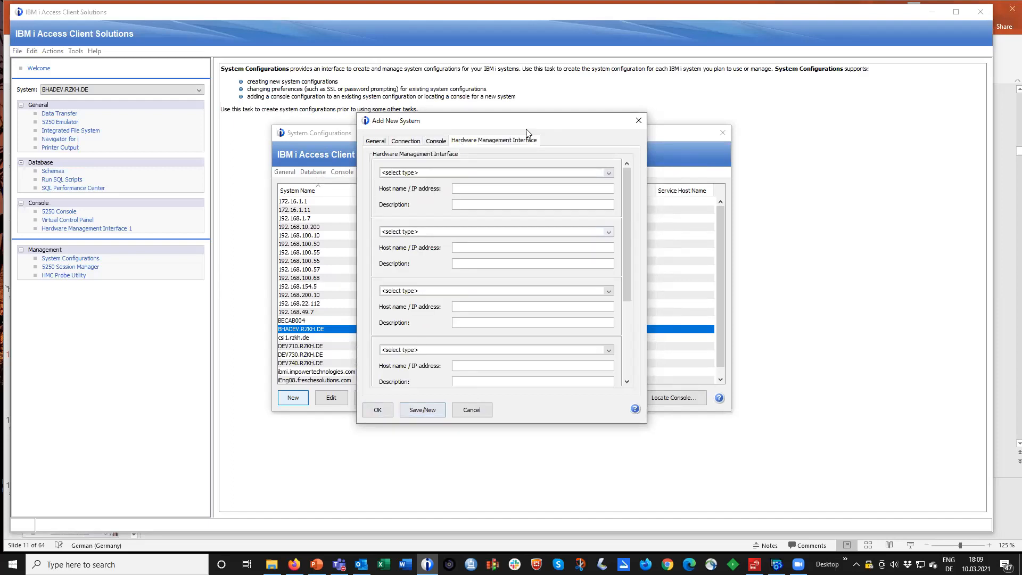
left_click(638, 120)
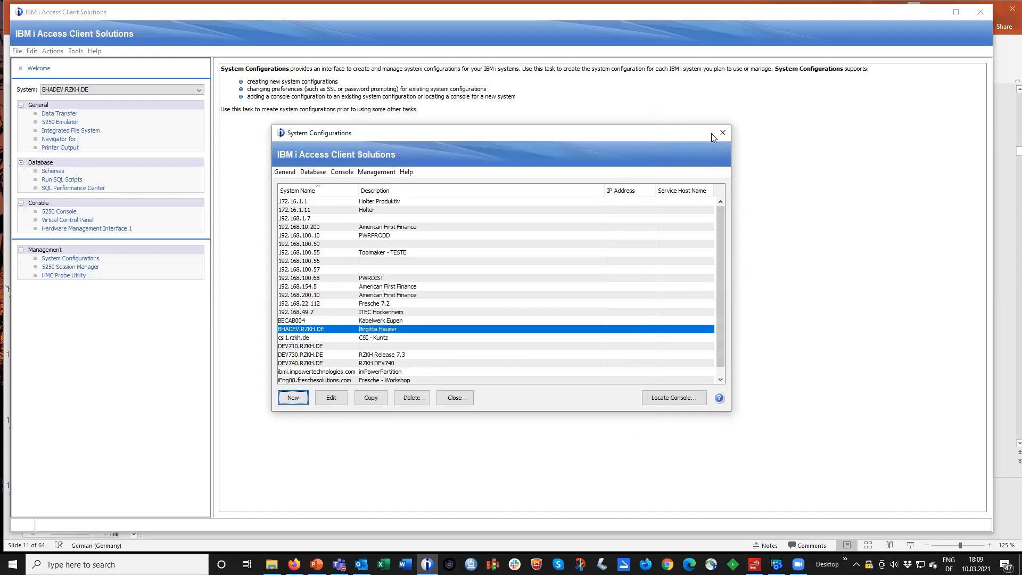
left_click(720, 132)
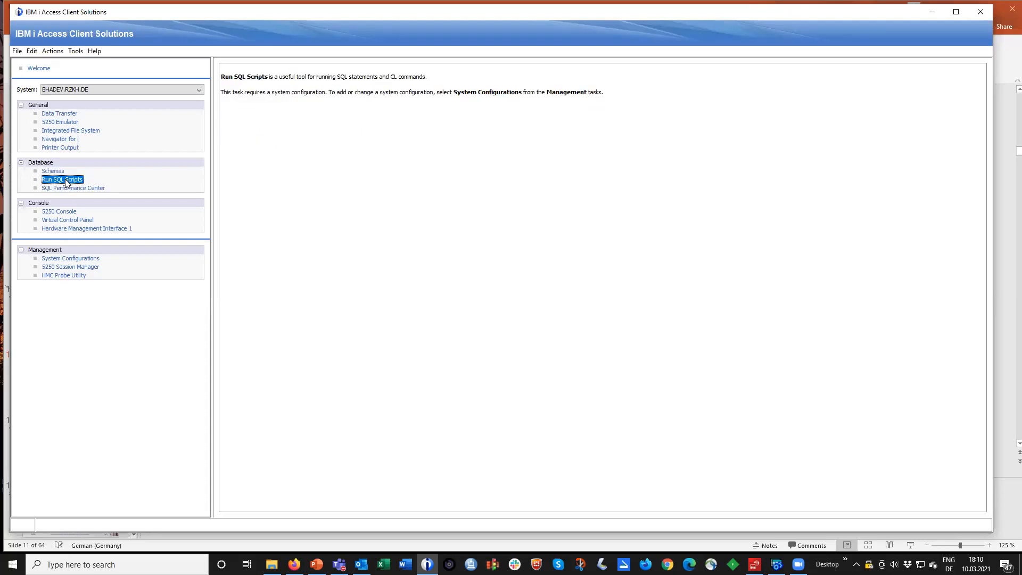
Launch Run SQL Scripts for BHADEV.RZKH.DE and open the JDBC Configurations Manager.
left_click(46, 184)
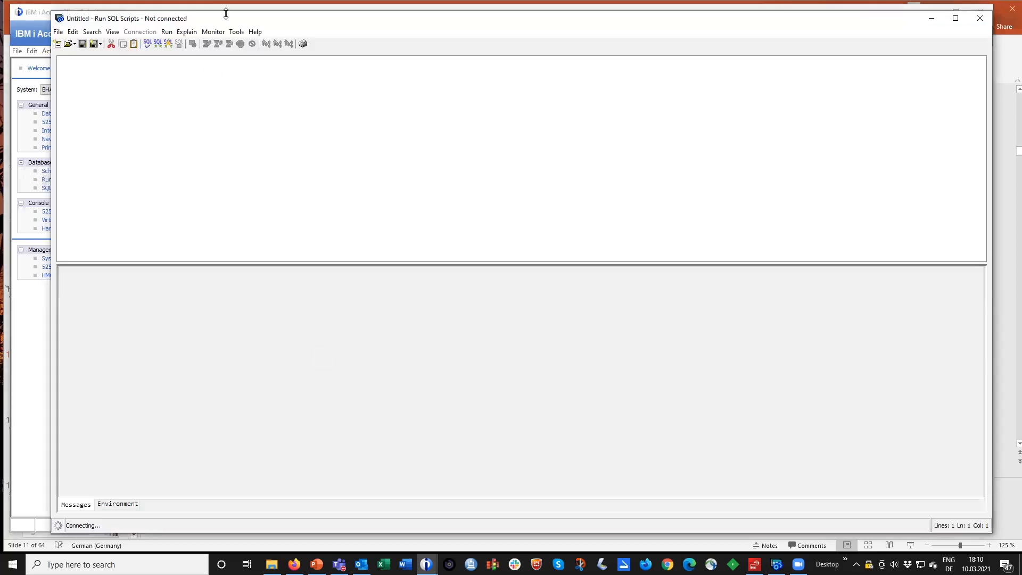
left_click_drag(226, 21, 197, 26)
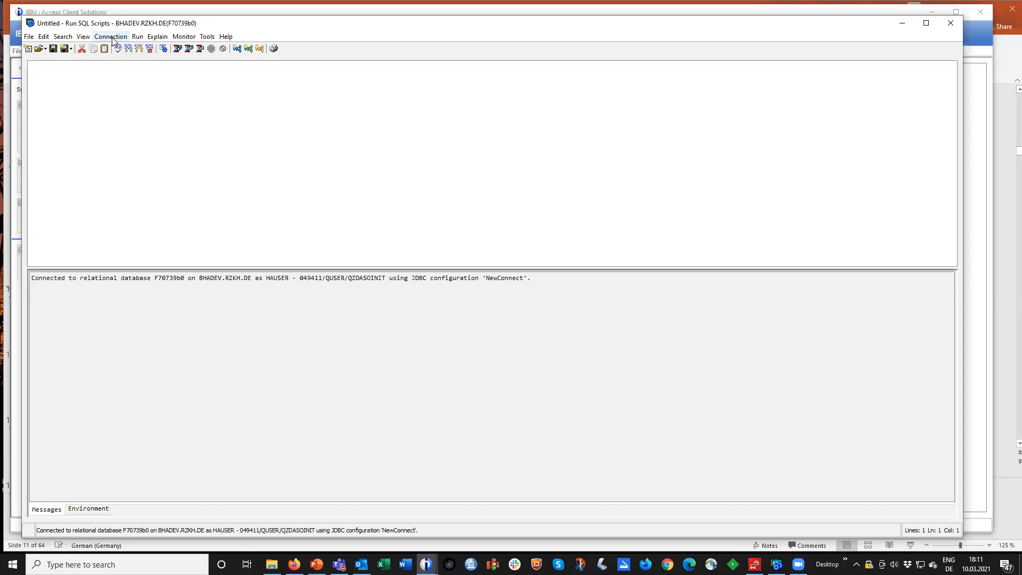
left_click(43, 37)
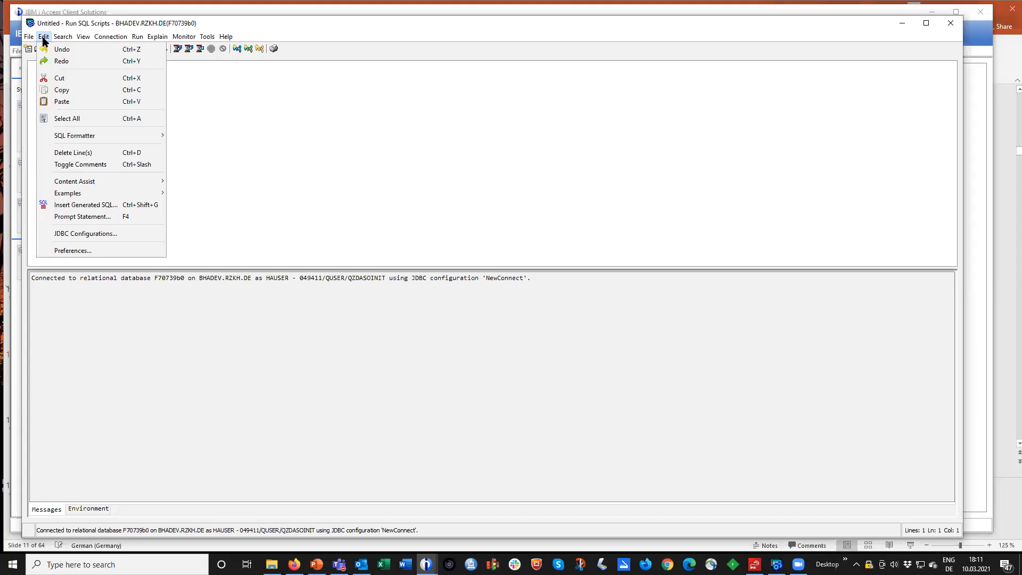
left_click(65, 235)
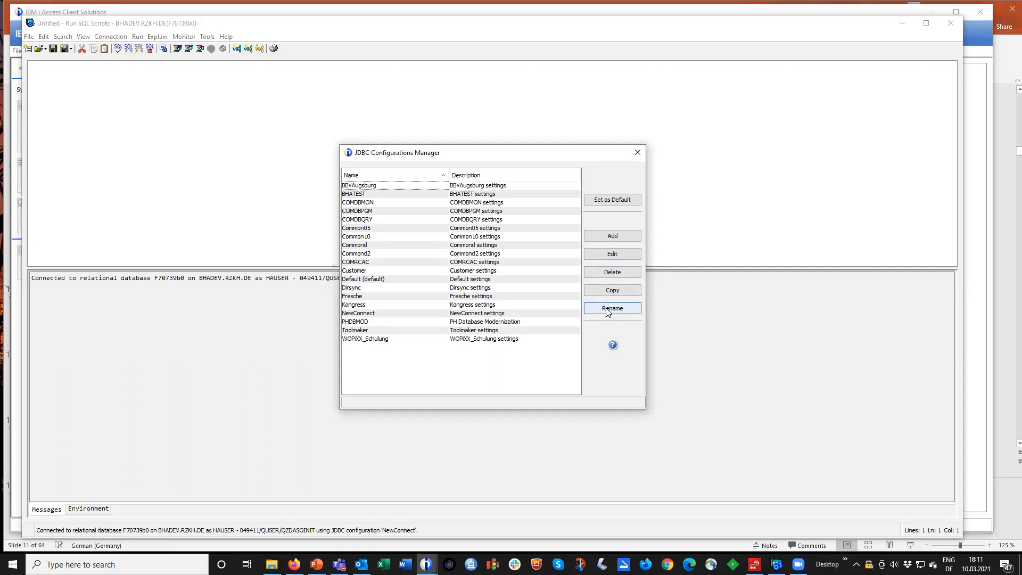
Delete the NewConnect JDBC configuration.
left_click(359, 314)
left_click(617, 274)
left_click(477, 299)
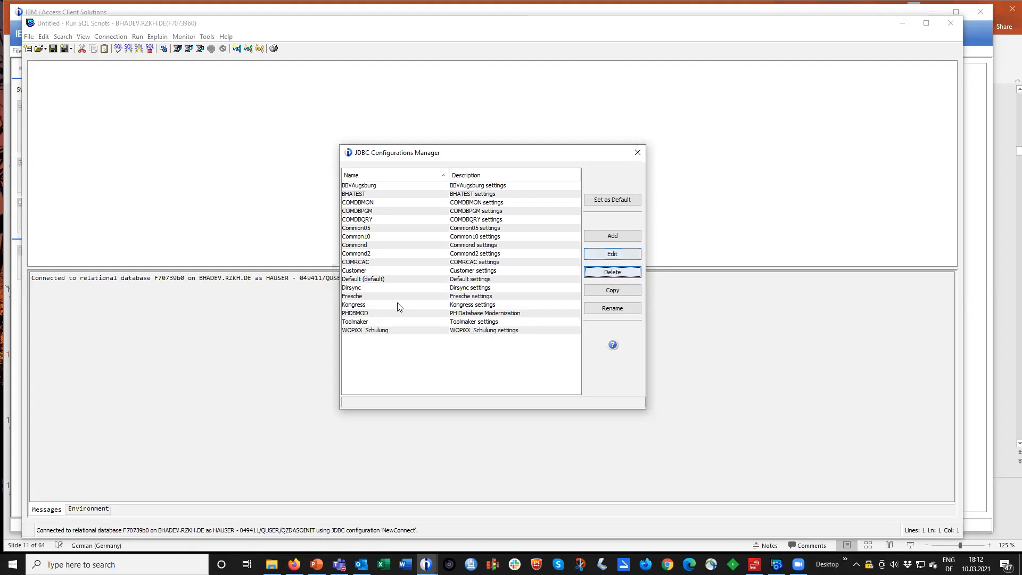
Add a JDBC configuration named newConnect with the description New Connection and proceed to its settings.
left_click(611, 241)
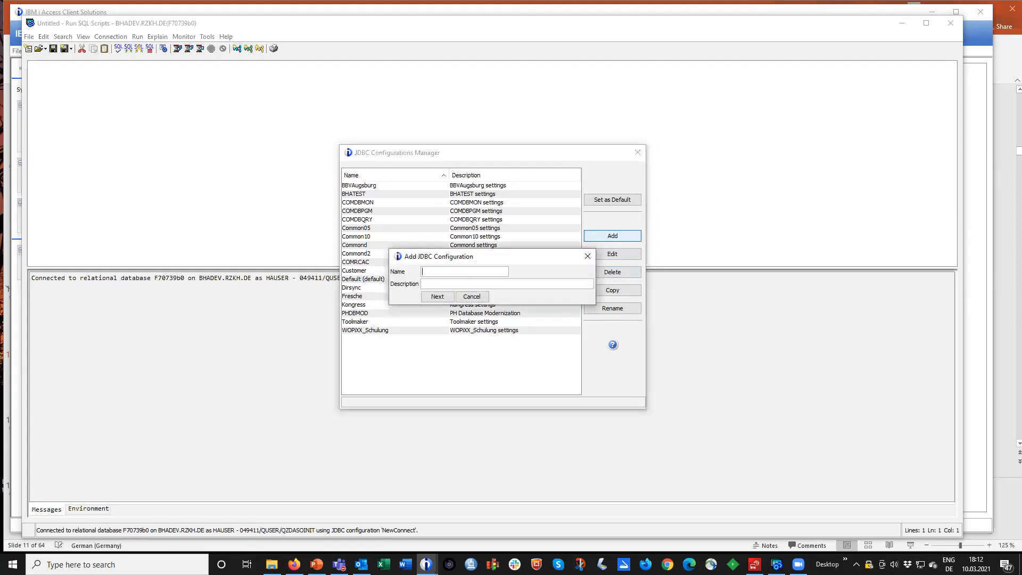
type("new")
type("C")
type("onnect")
type("New")
type(" Connection")
left_click(437, 297)
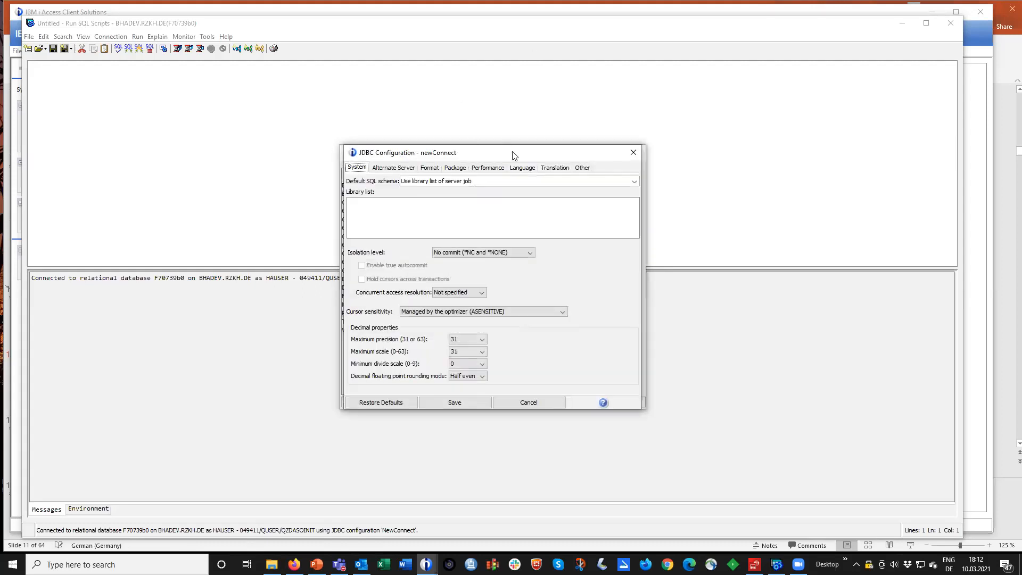
Examine the naming convention options in the format settings of the newConnect configuration.
left_click_drag(511, 153, 284, 80)
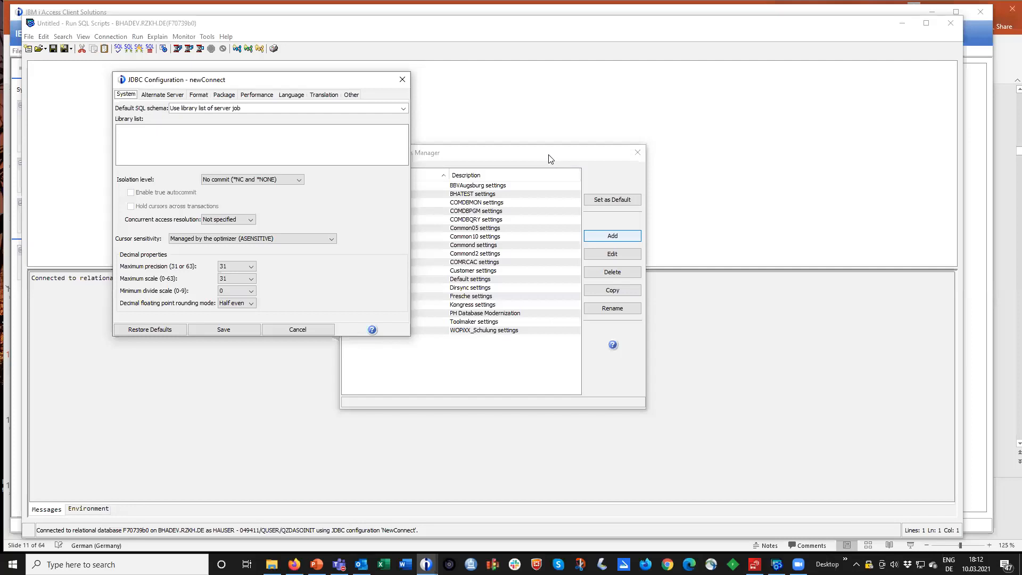
left_click(199, 95)
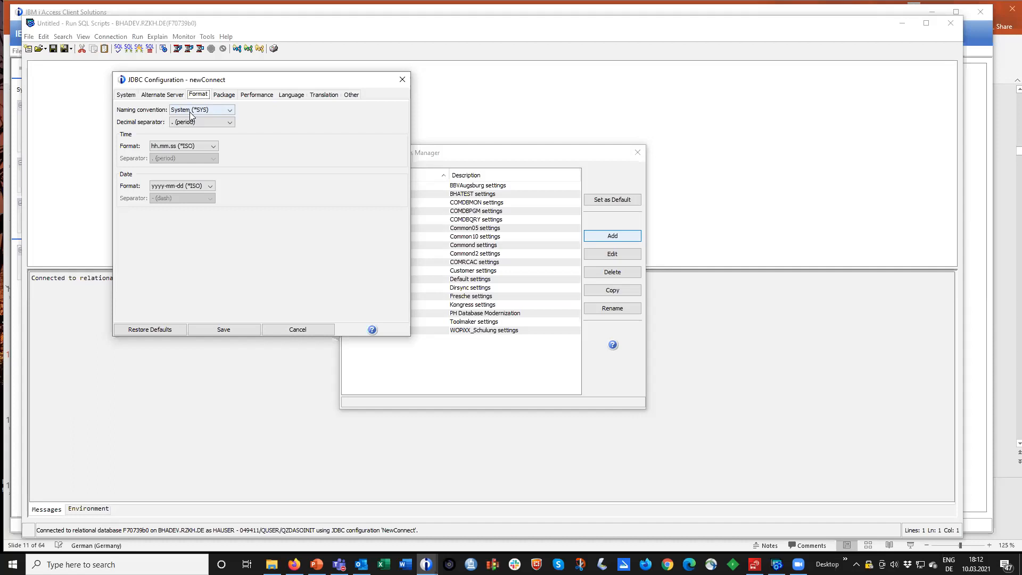
left_click(230, 111)
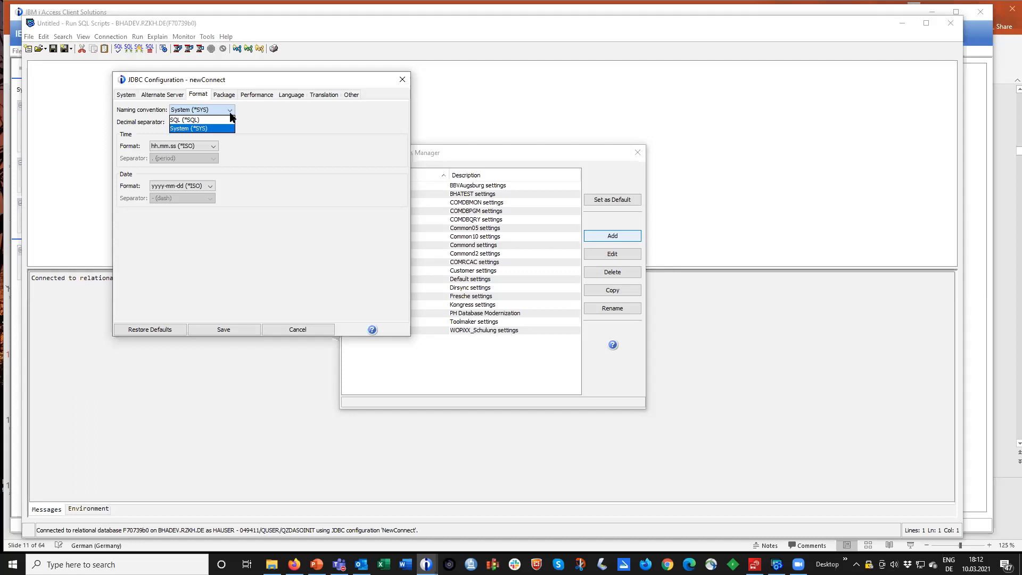
Switch to PowerPoint and start the slide show from the System versus SQL Naming Conventions slide.
left_click(317, 565)
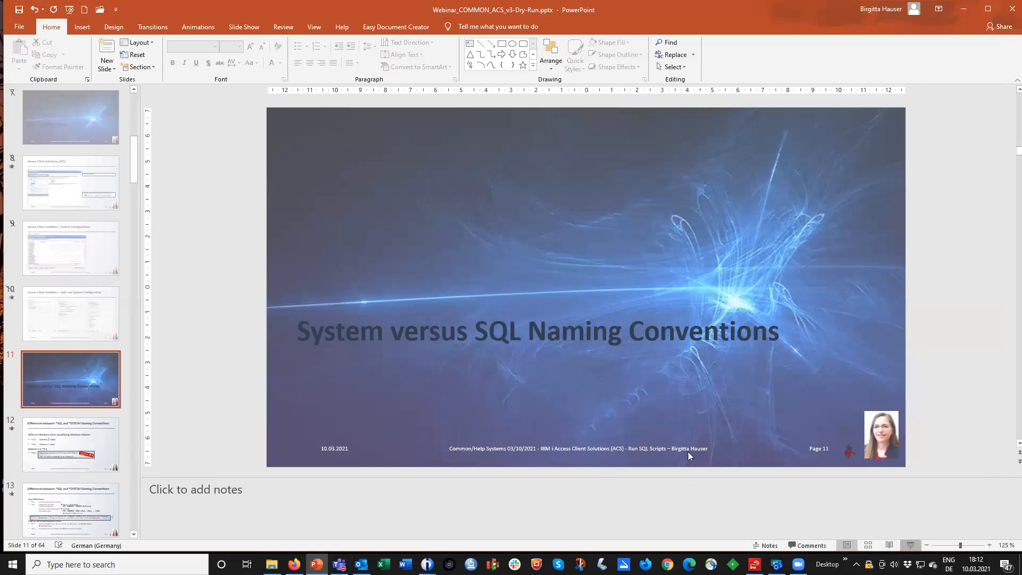
key("shift+F5")
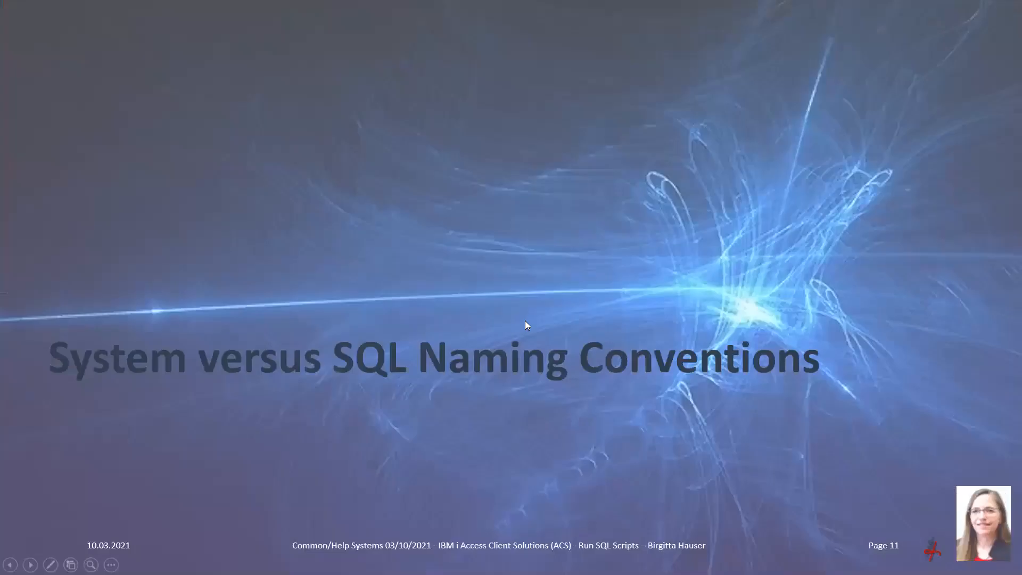
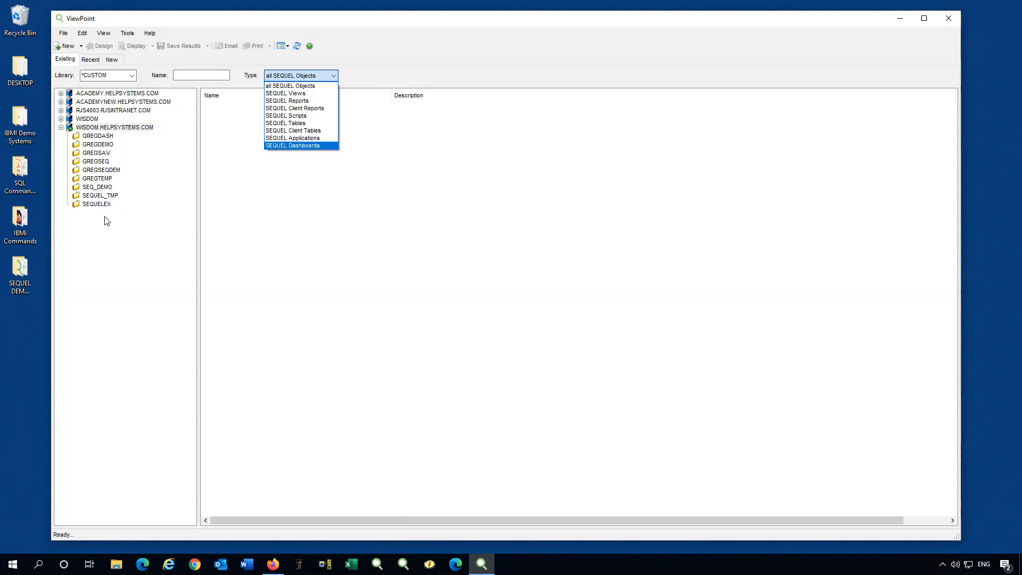
Create a blank view in ViewPoint without the wizard, check its SQL statement and return to its files and fields.
left_click(170, 233)
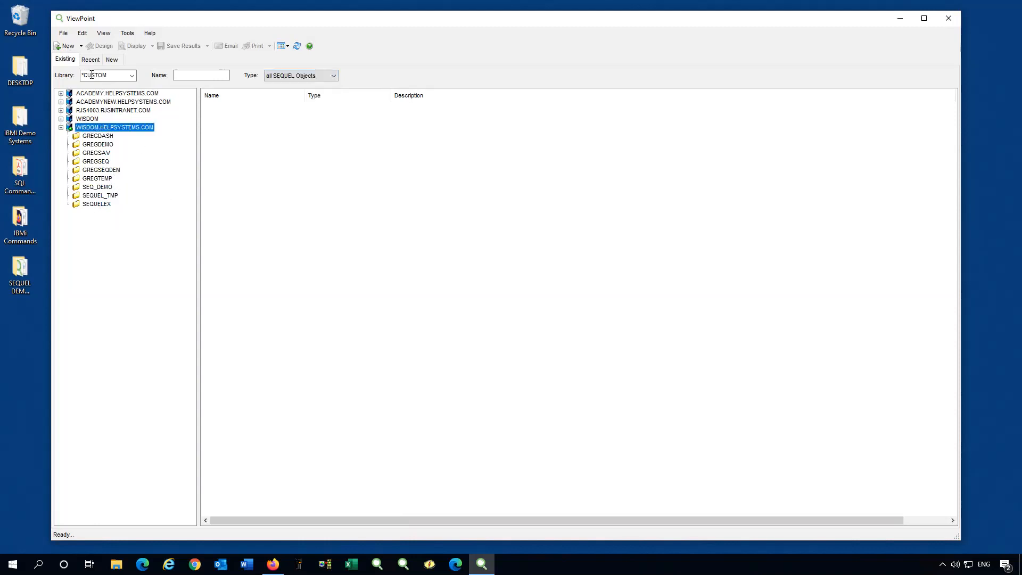
left_click(68, 46)
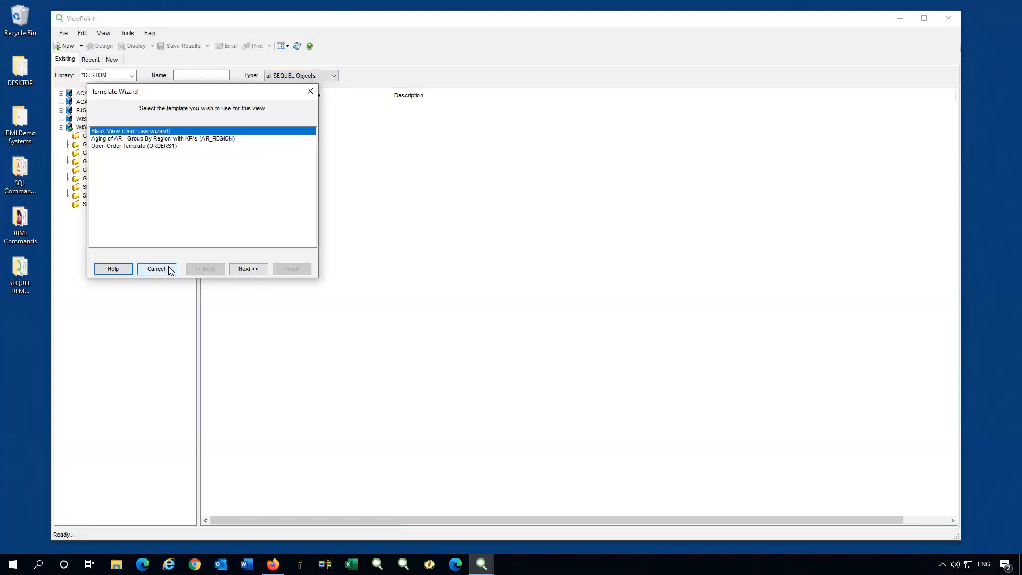
left_click(249, 269)
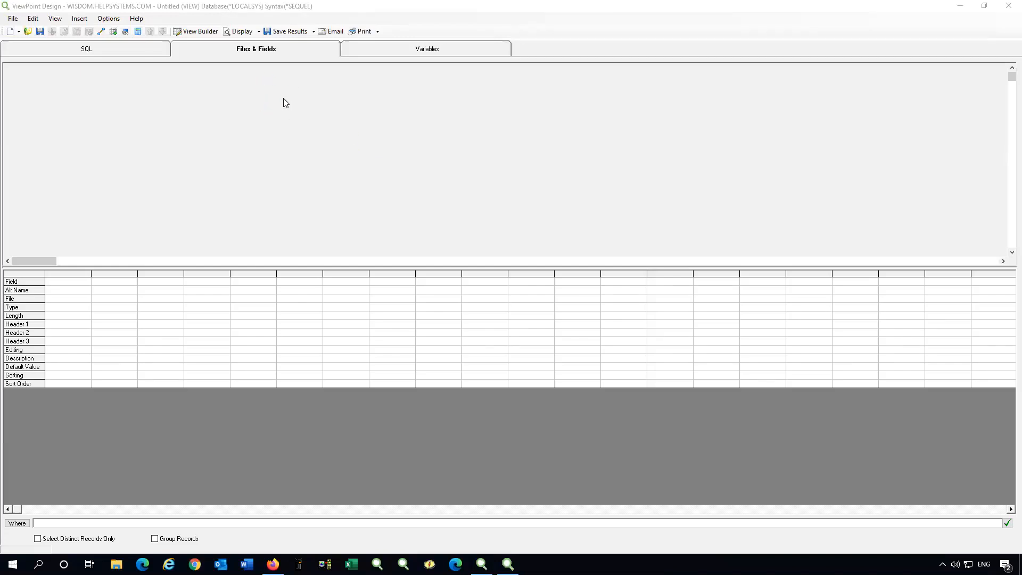
left_click(84, 49)
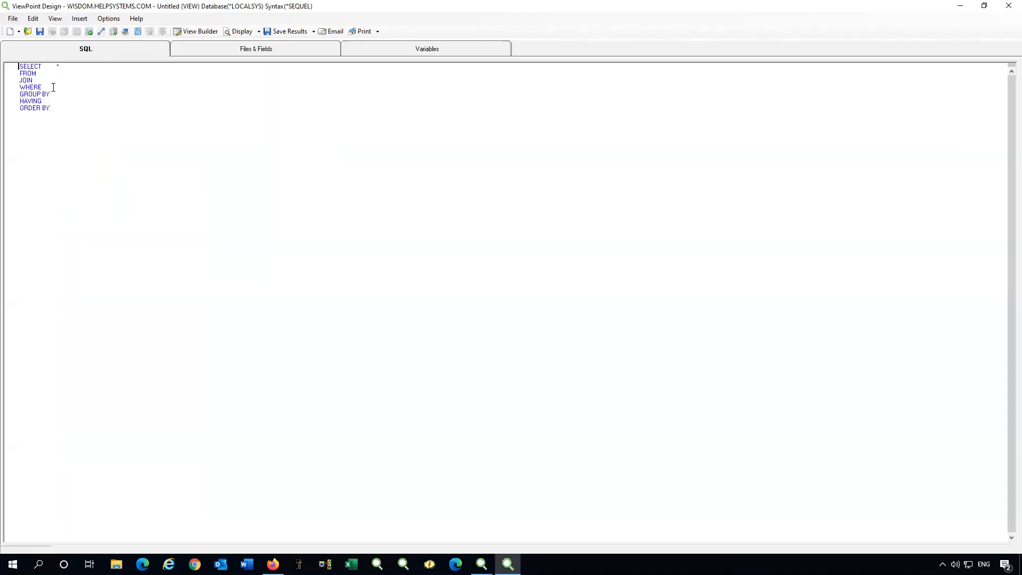
left_click(258, 50)
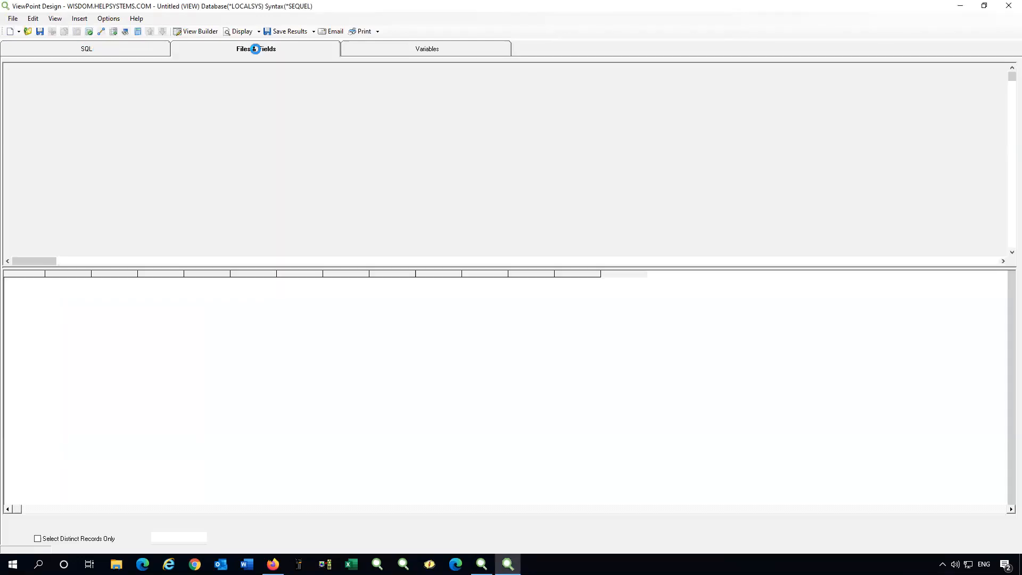
Add the CUSTMAST customer master file from the SEQUELEX library to the view.
right_click(209, 128)
left_click(233, 136)
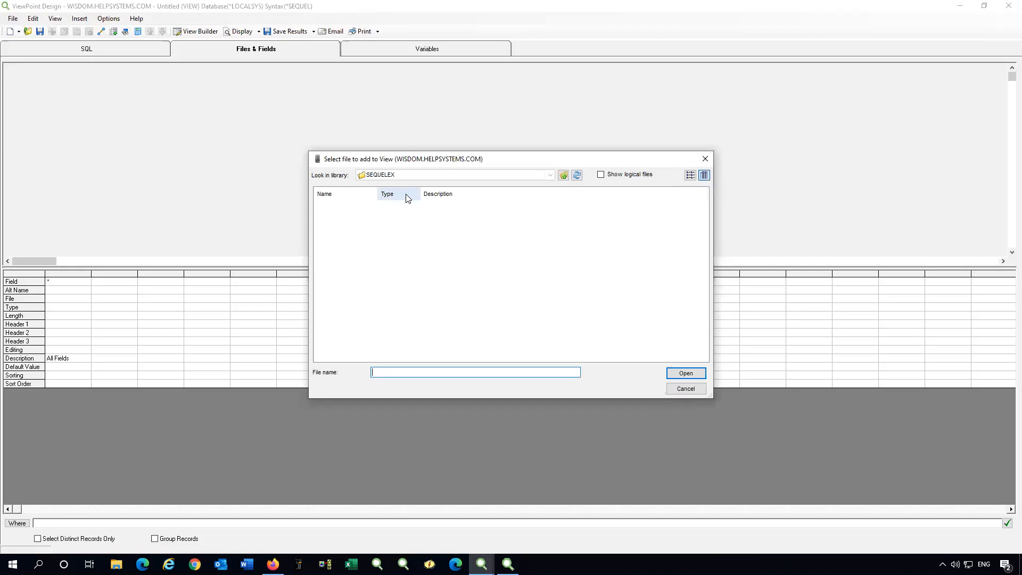
left_click(335, 254)
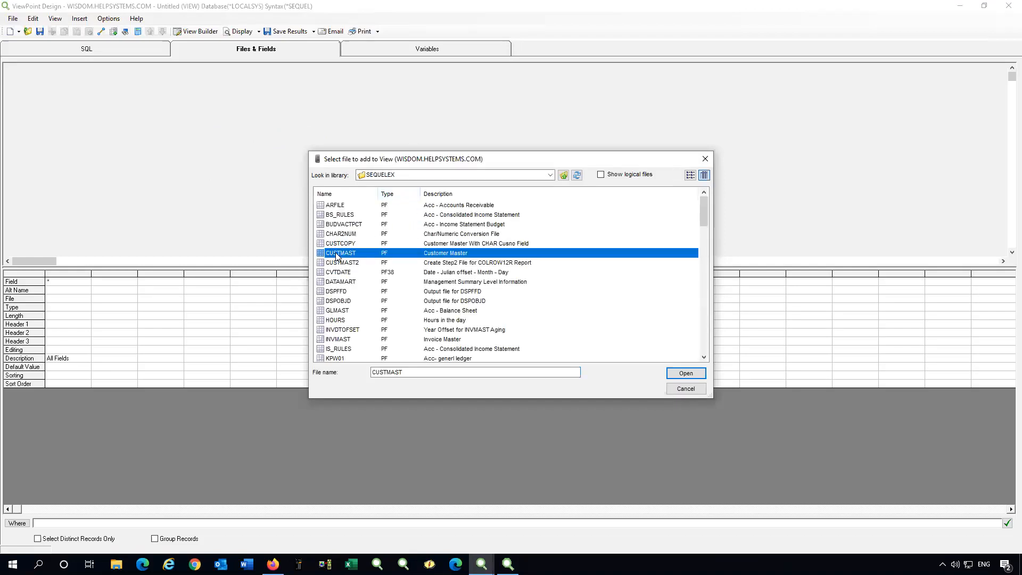
double_click(321, 257)
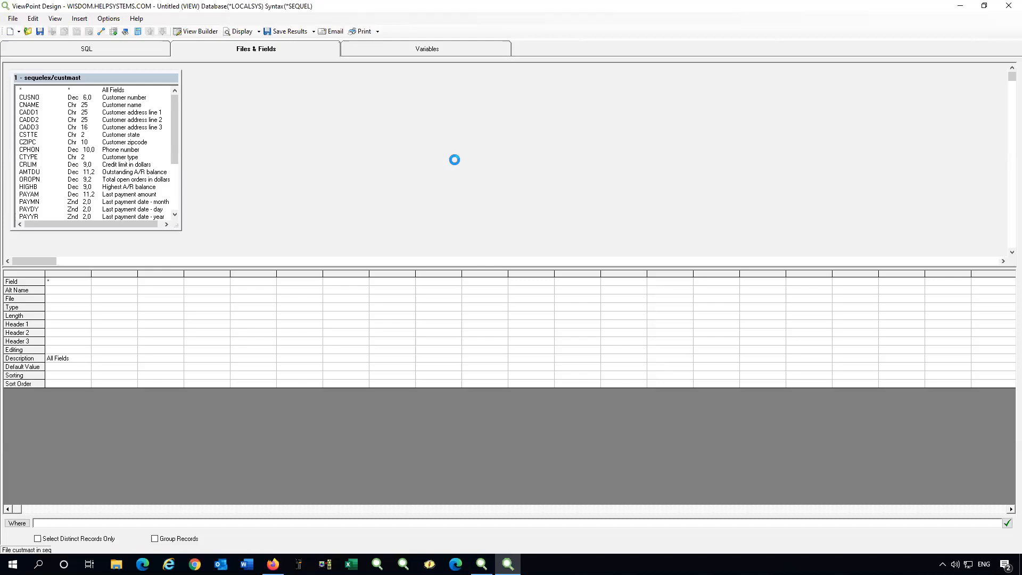
Add the ORDHEAD file from the SEQUELEX library to the view and check the options for its join with CUSTMAST.
right_click(456, 160)
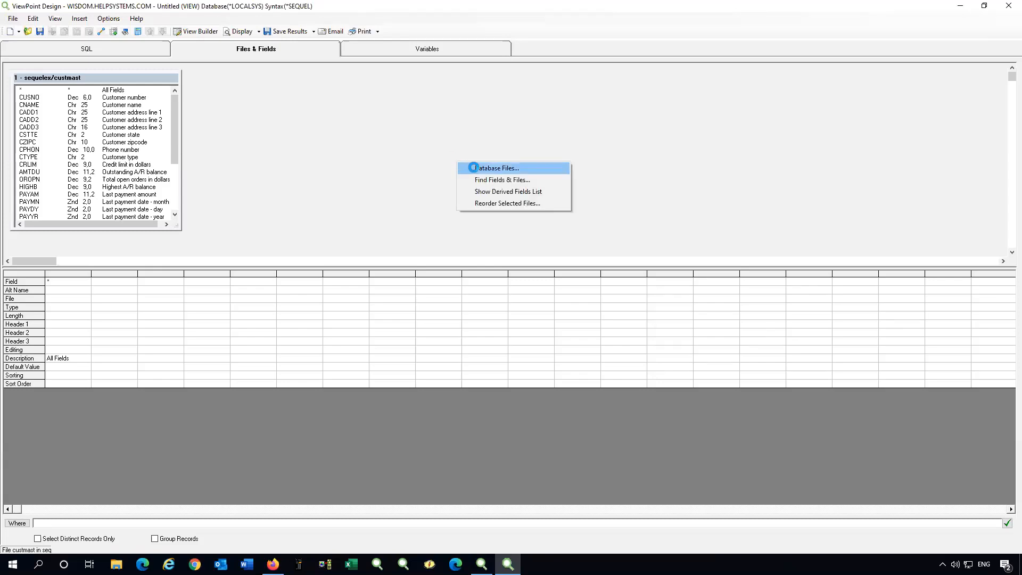
left_click(469, 167)
left_click(336, 255)
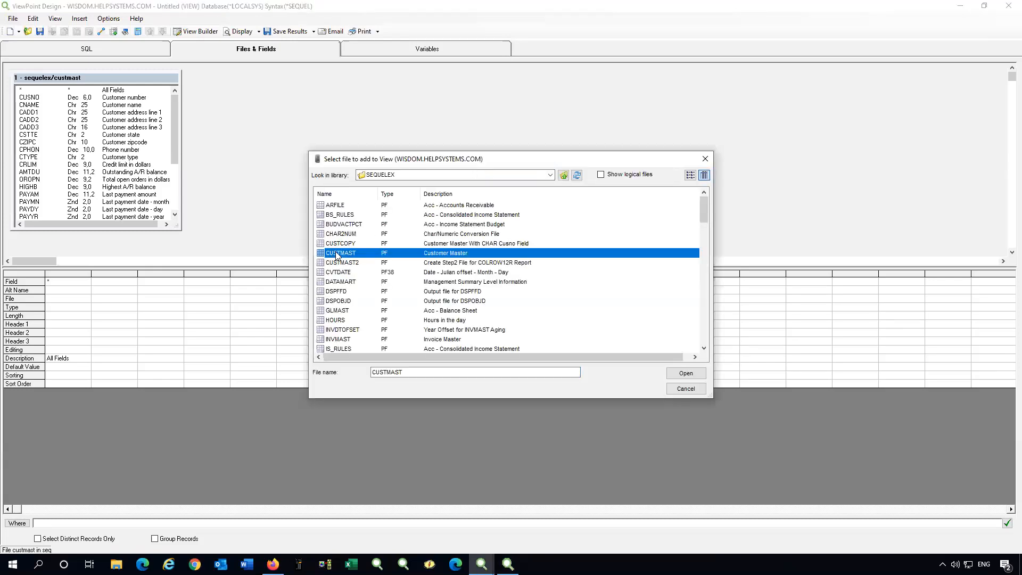
key("o")
double_click(339, 215)
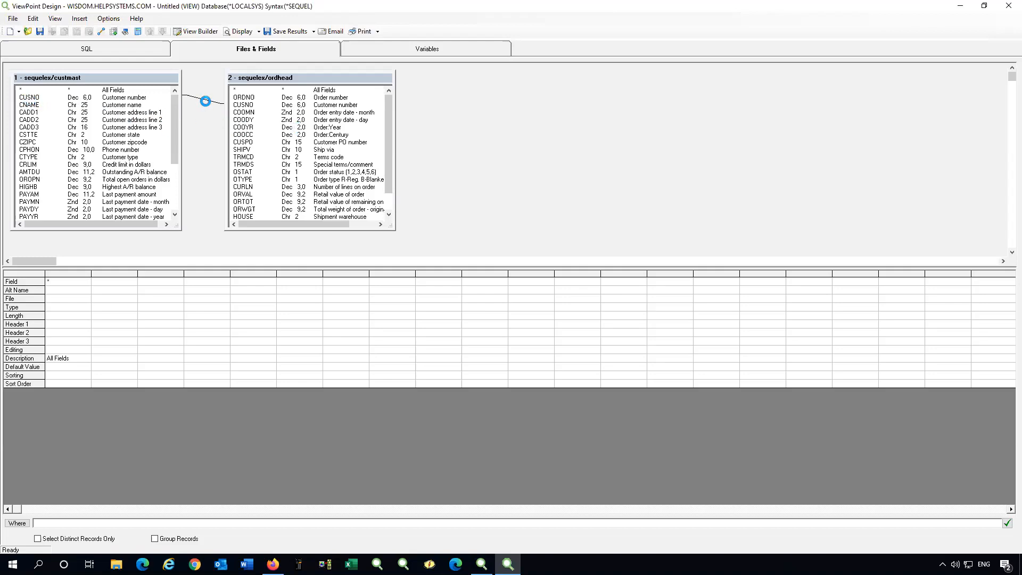
right_click(205, 100)
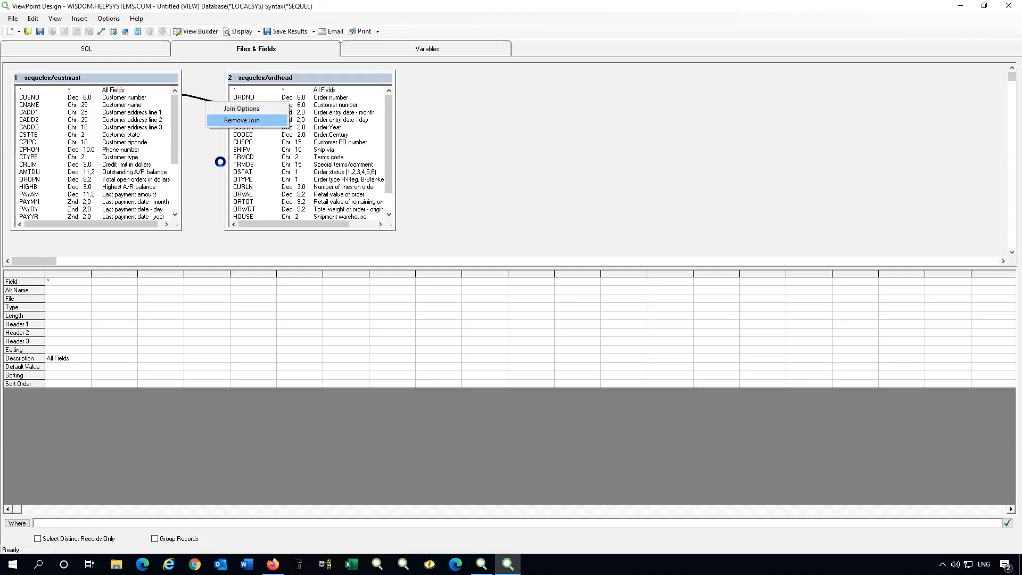
left_click(450, 229)
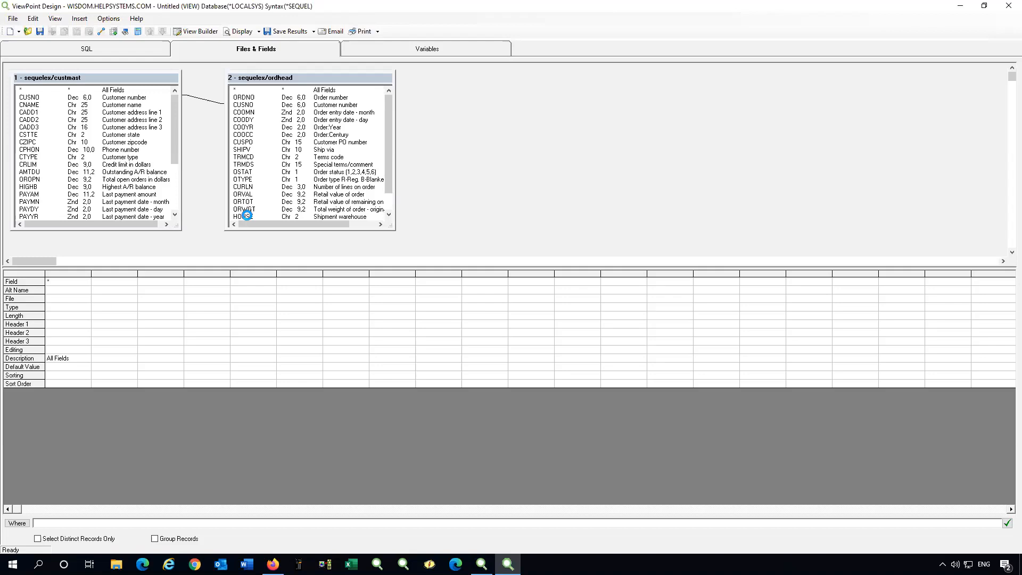
Add CUSNO and CNAME from CUSTMAST and ORDNO from ORDHEAD as view columns, with the record condition CUSNO.custmast=&CUSNO.
left_click_drag(33, 98, 60, 276)
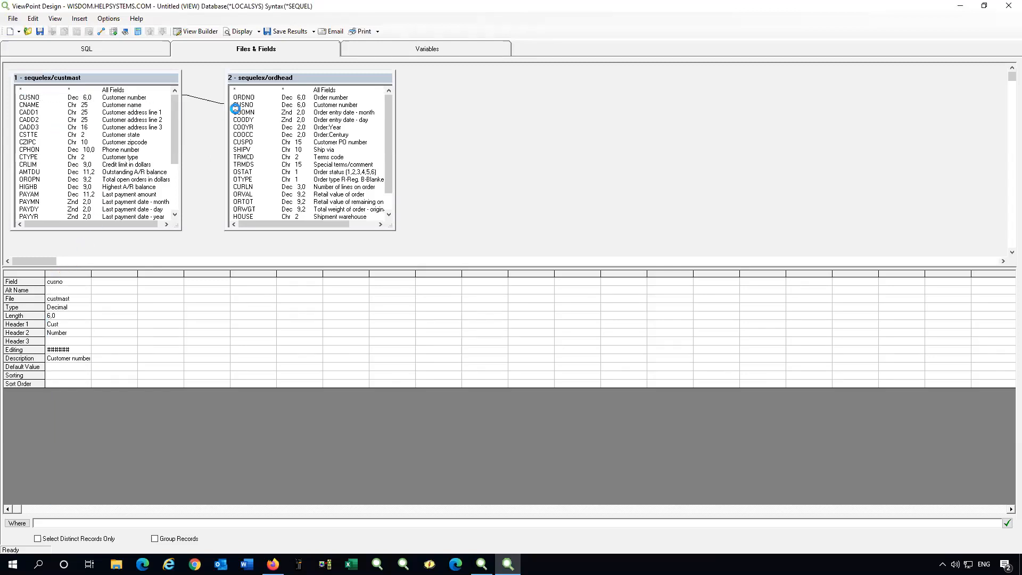
left_click_drag(33, 105, 105, 273)
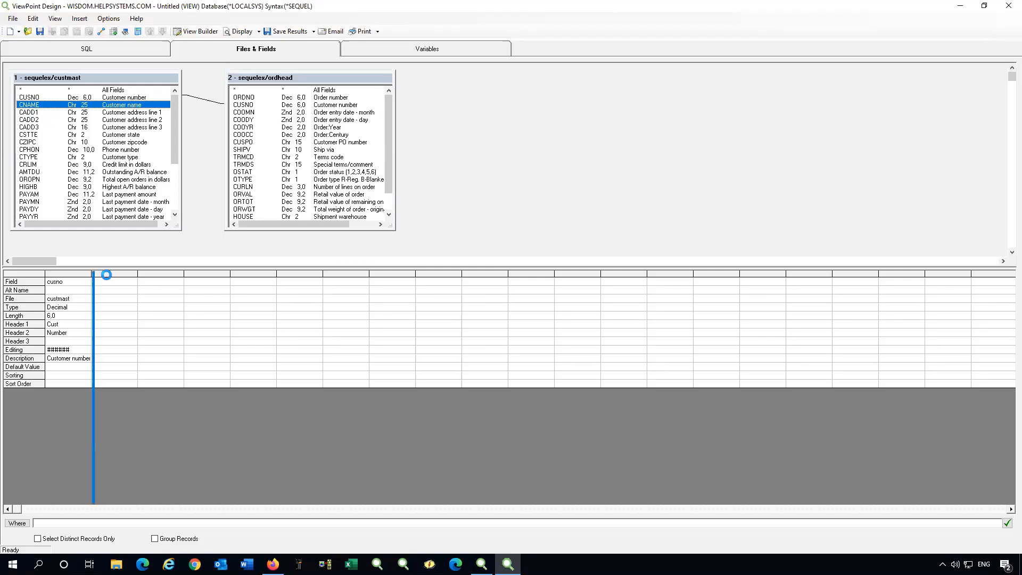
left_click_drag(247, 98, 159, 275)
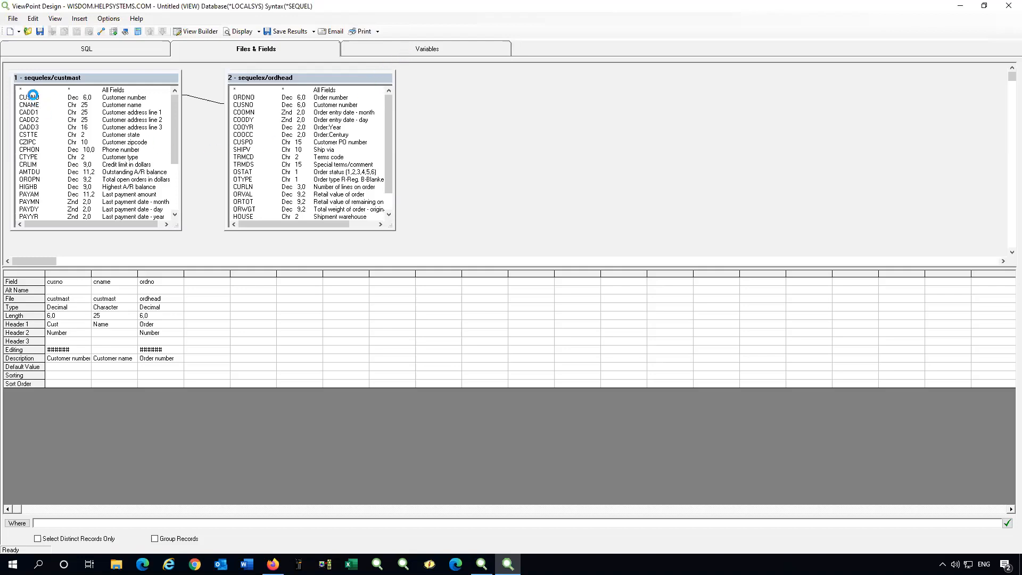
left_click_drag(31, 96, 53, 524)
type("=&CUSNO")
Try to save the view as TEST in the GREGTEM library and request the job log.
left_click(40, 32)
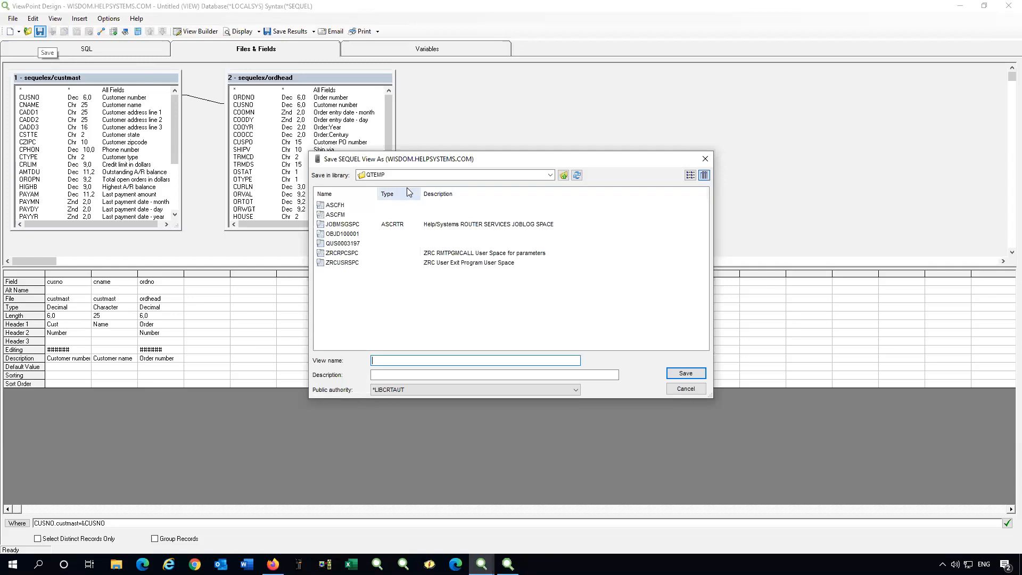
left_click(359, 178)
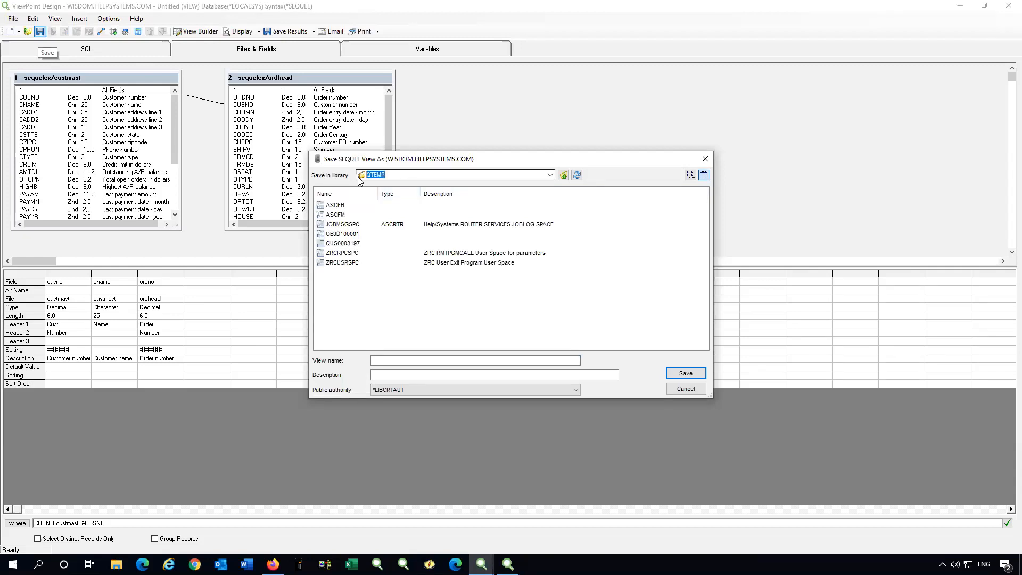
type("GREG")
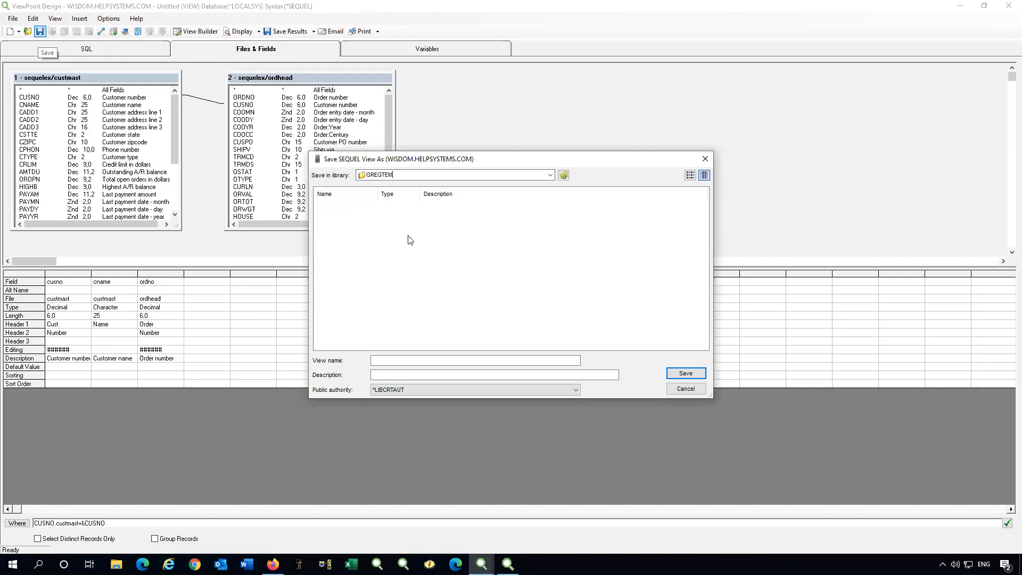
left_click(502, 361)
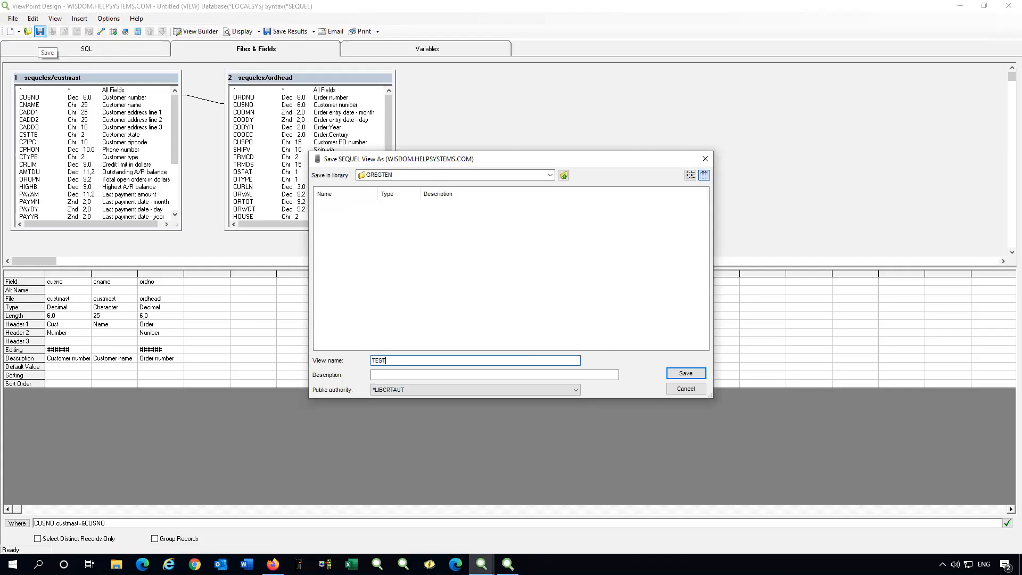
left_click(686, 375)
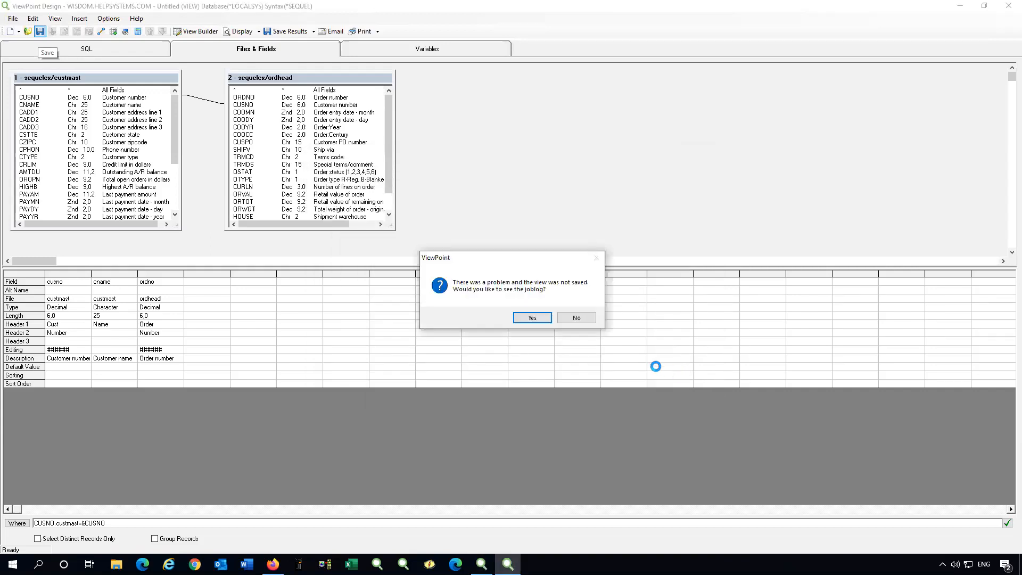
left_click(533, 318)
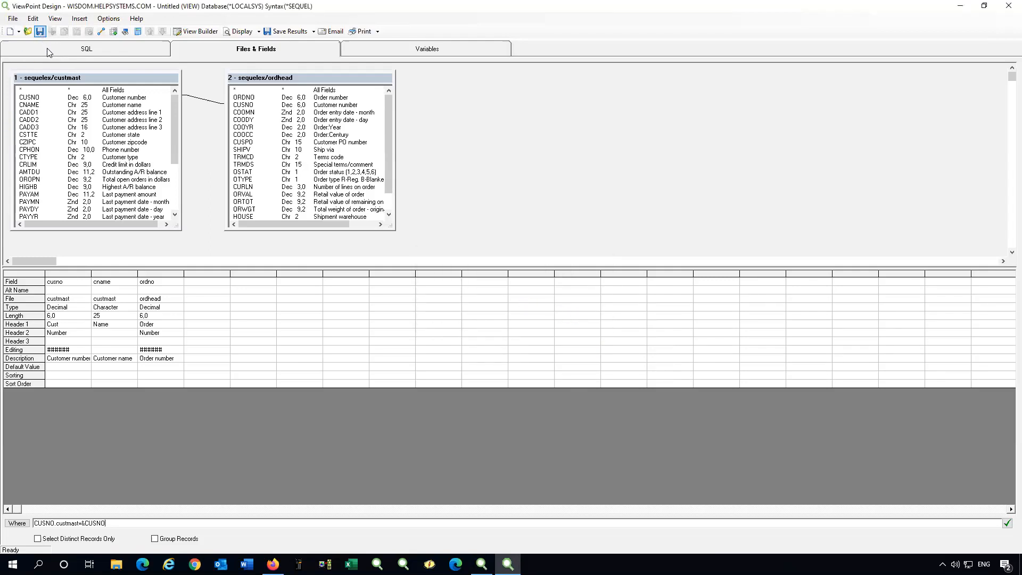
Save the view as TEST2 in the GREGTEMP library.
left_click(40, 32)
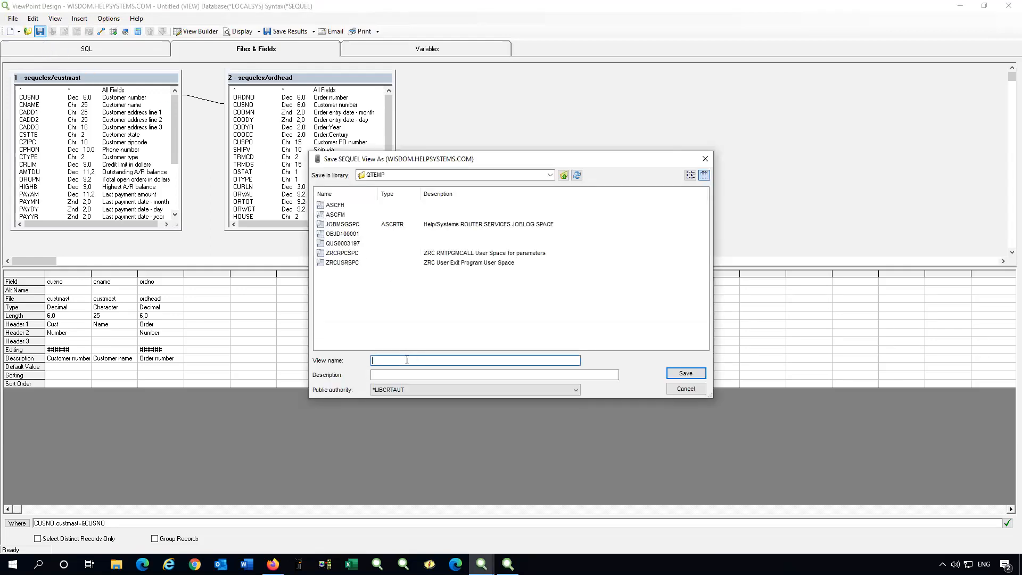
double_click(404, 175)
type("GREG")
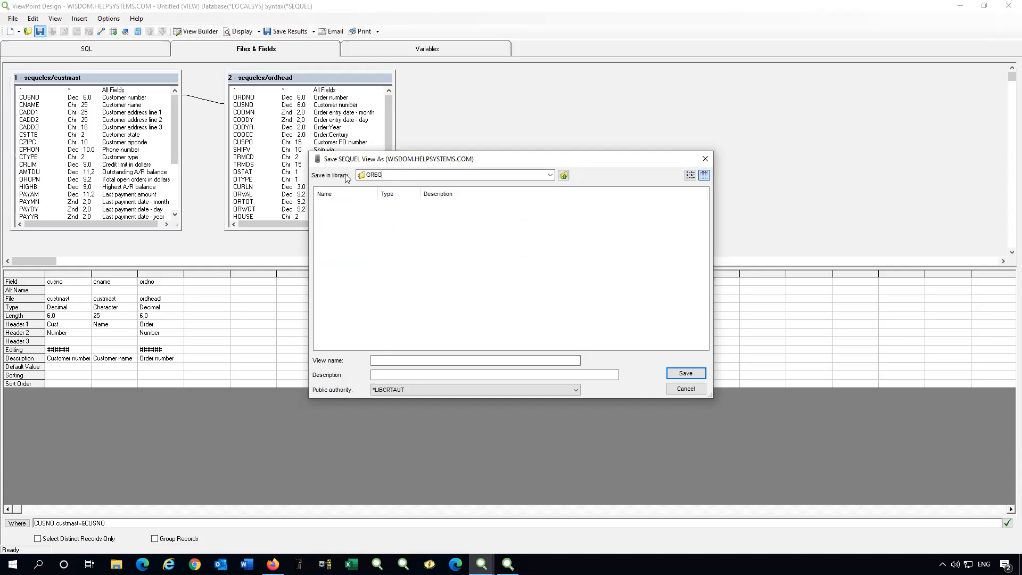
type("TEMP")
left_click(387, 362)
type("TEST2")
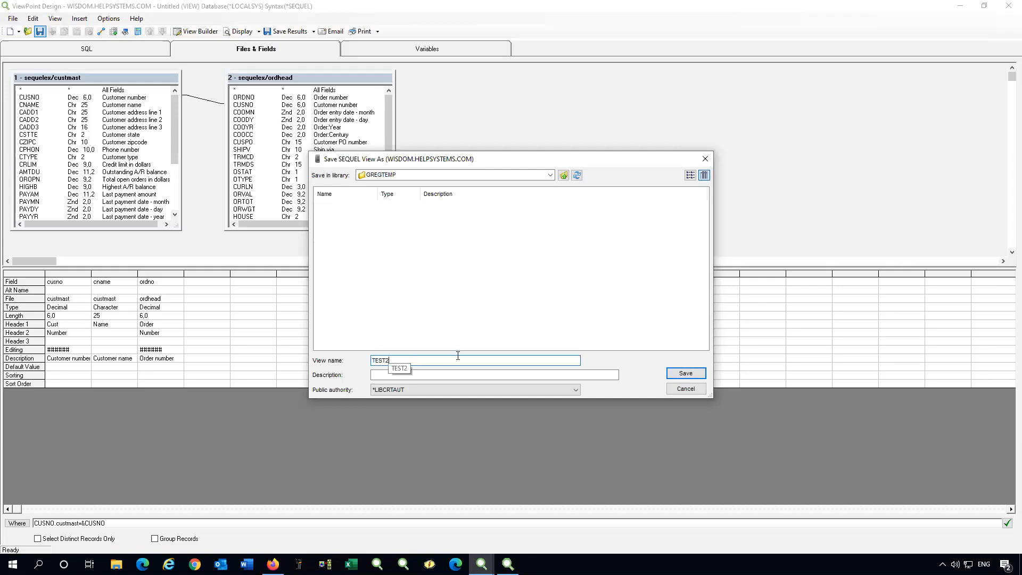
left_click(686, 373)
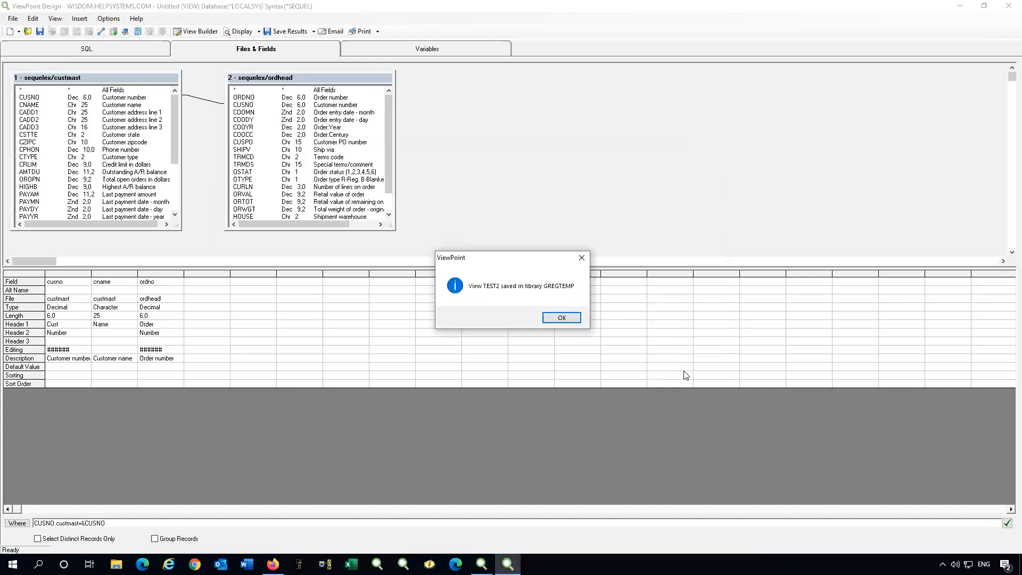
left_click(562, 320)
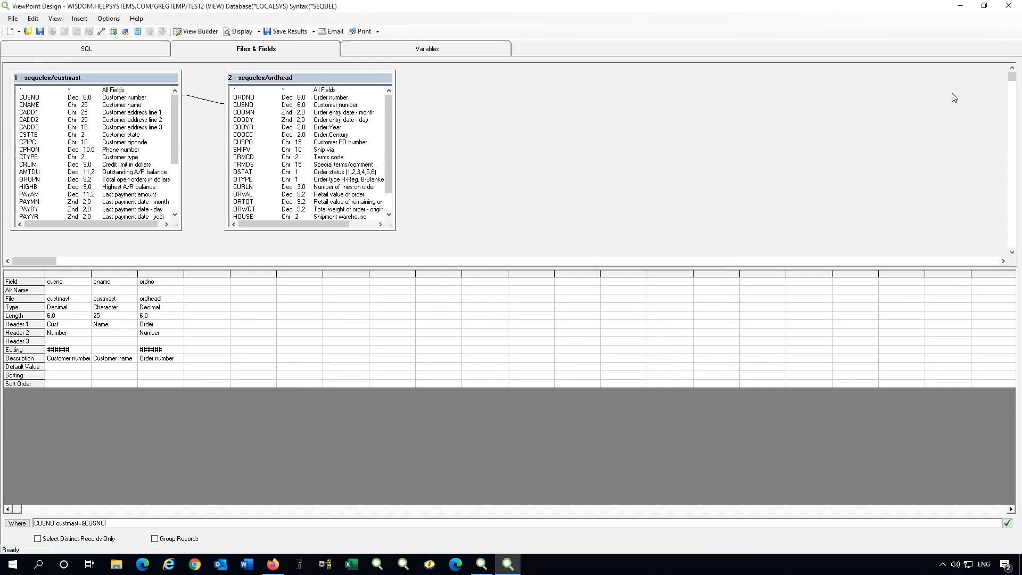
Minimize the ViewPoint windows, switch to the SEQUEL web interface in Firefox and reload the GREGTEMP library.
left_click(962, 8)
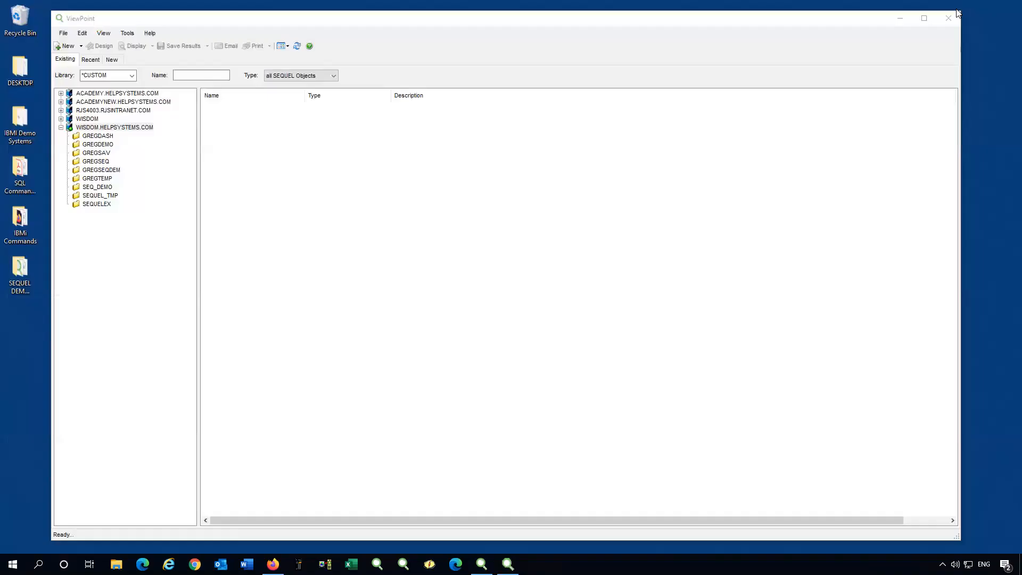
left_click(900, 20)
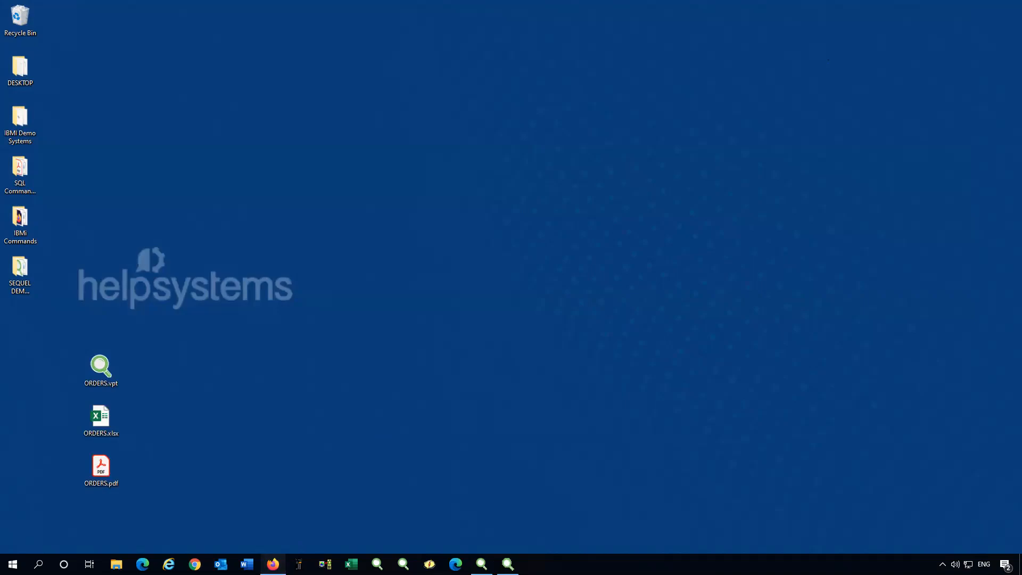
left_click(272, 564)
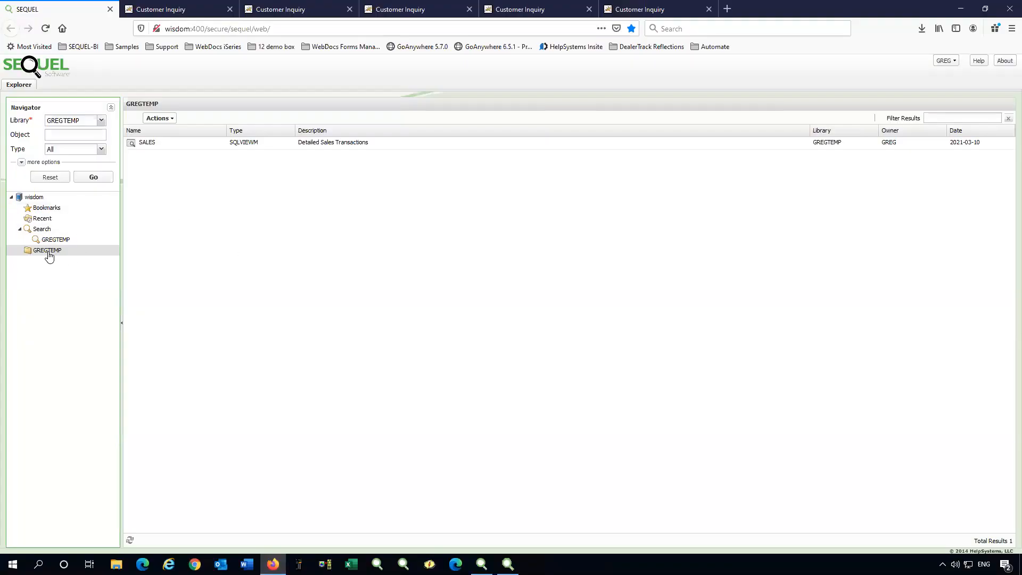
left_click(48, 254)
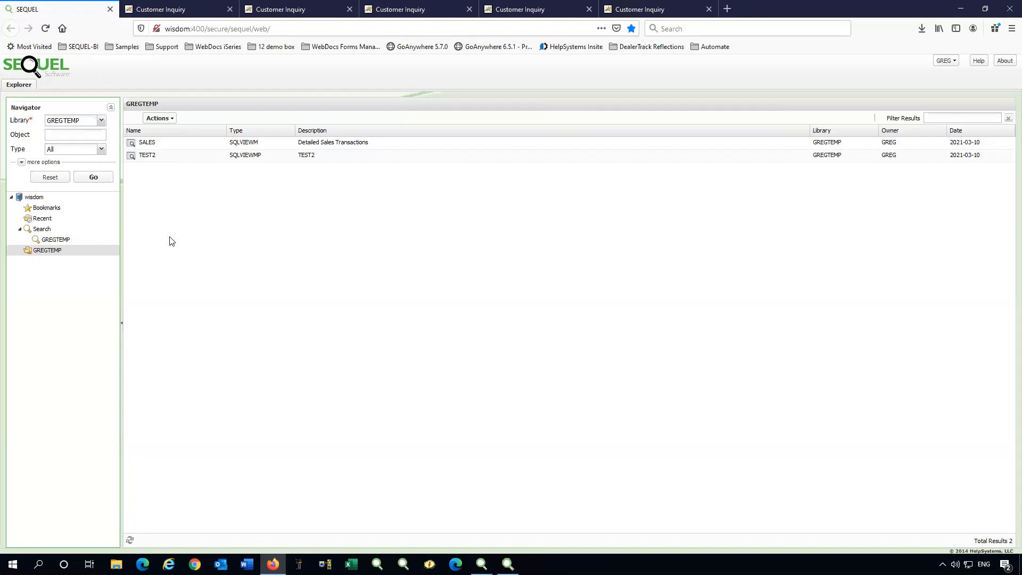
Run the TEST2 view with a customer number entered at its prompt.
double_click(131, 158)
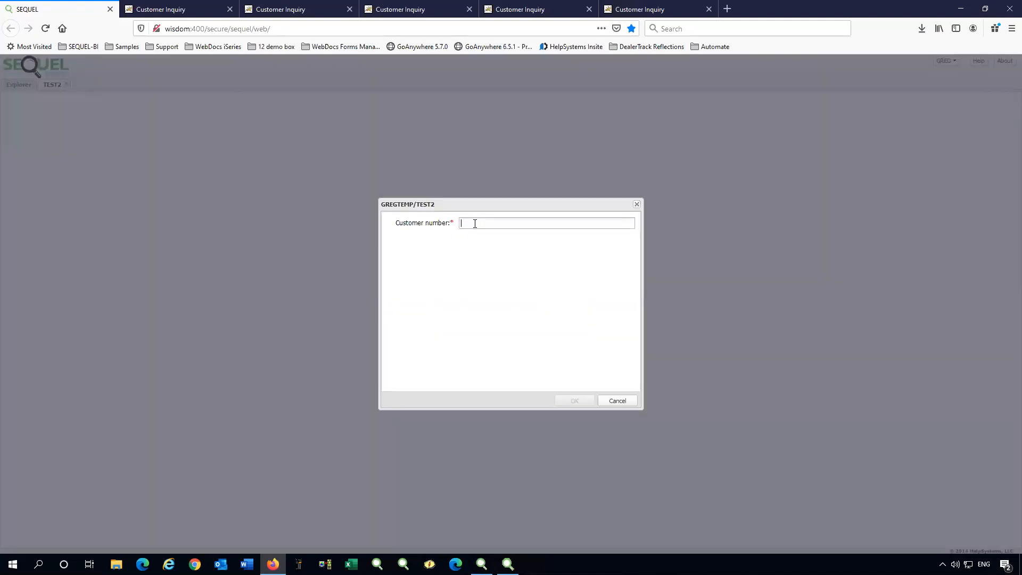
type("100012")
left_click(571, 401)
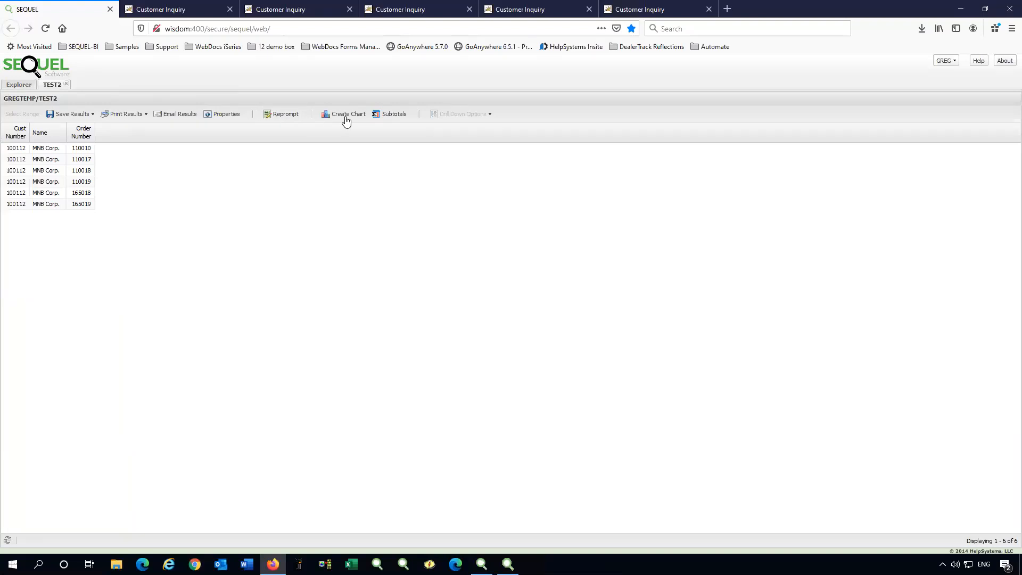
Chart all the Order Number values as a Column 3D chart and close the chart after viewing it.
left_click_drag(88, 150, 85, 205)
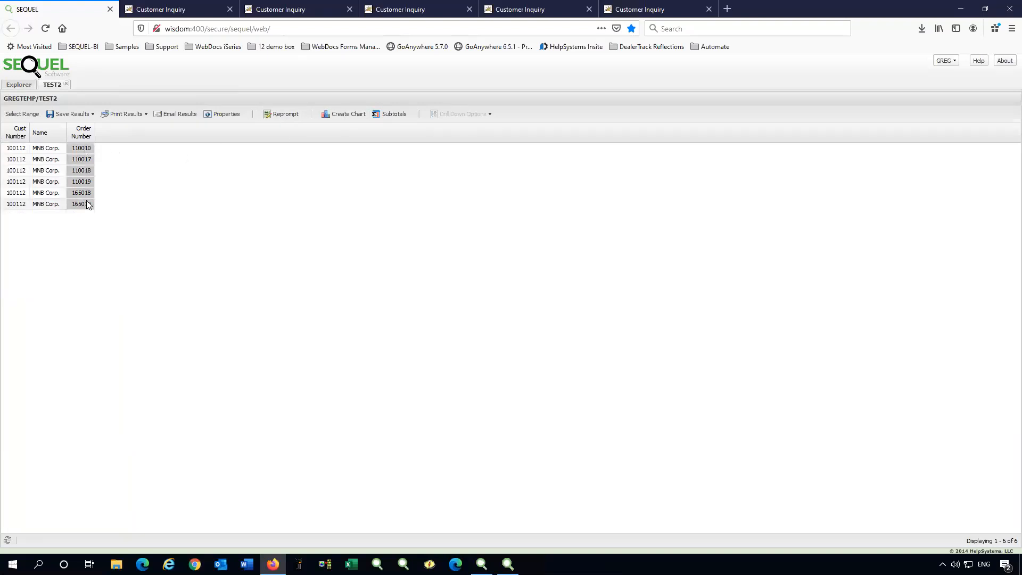
left_click(338, 118)
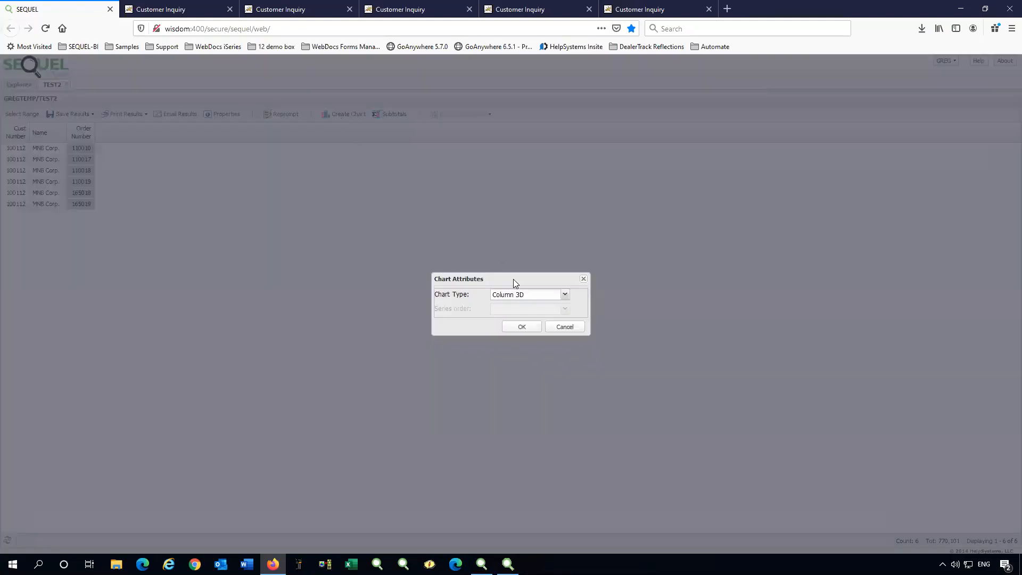
left_click(523, 326)
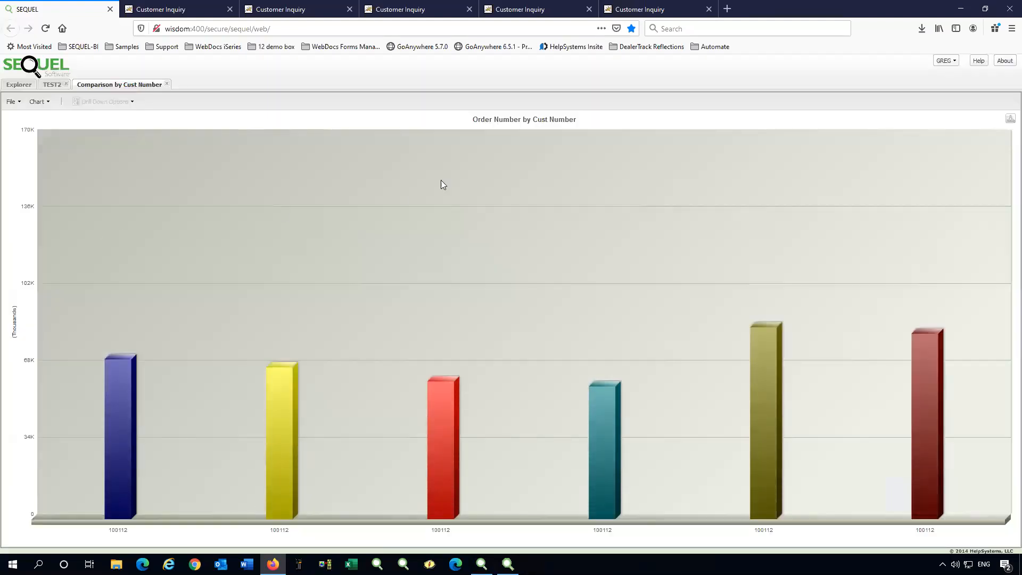
left_click(167, 84)
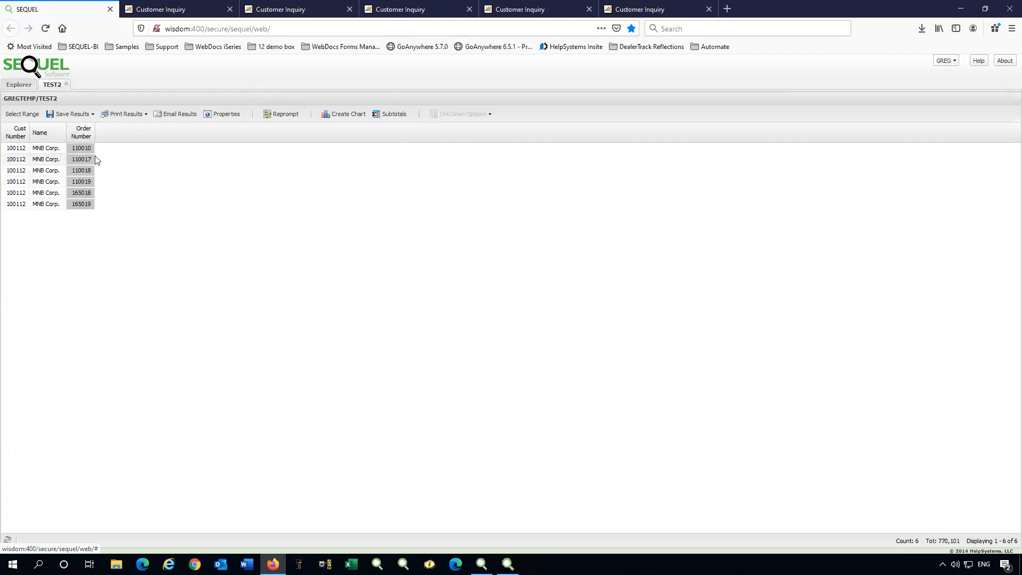
Examine the download formats available for saving the TEST2 results, including the Excel export types.
left_click(84, 114)
left_click(227, 224)
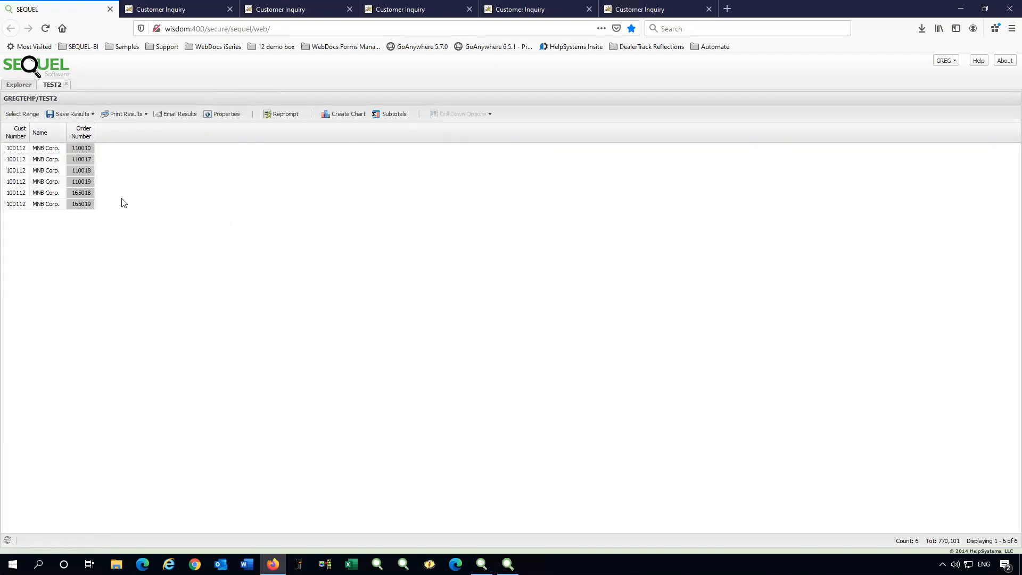
left_click(82, 114)
mouse_move(90, 136)
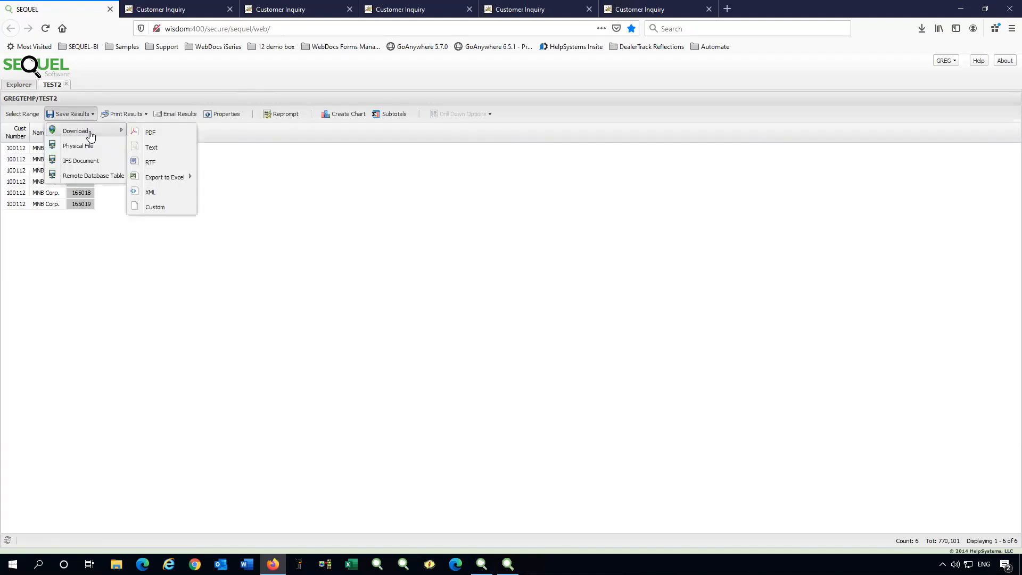
mouse_move(169, 179)
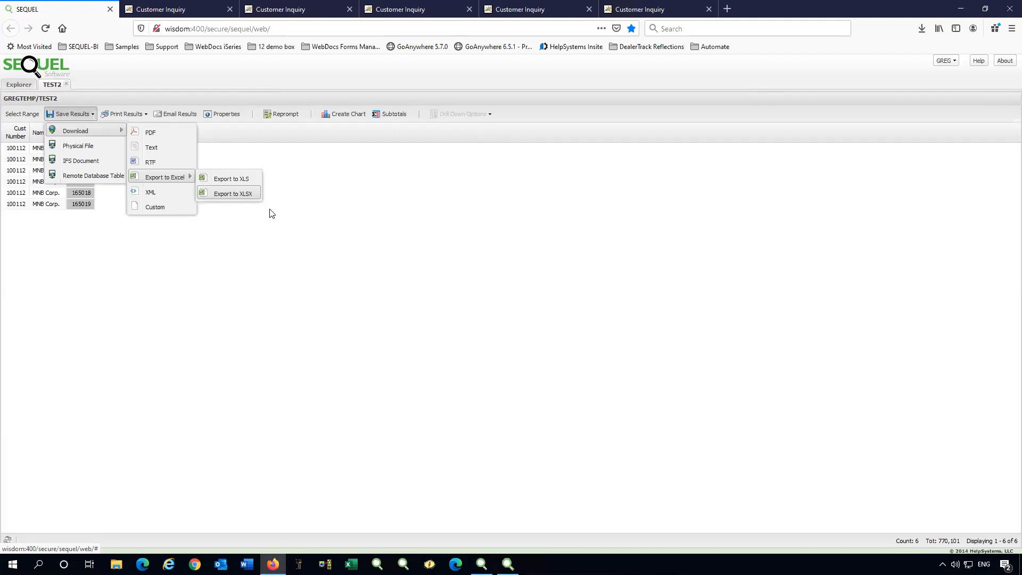
left_click(314, 232)
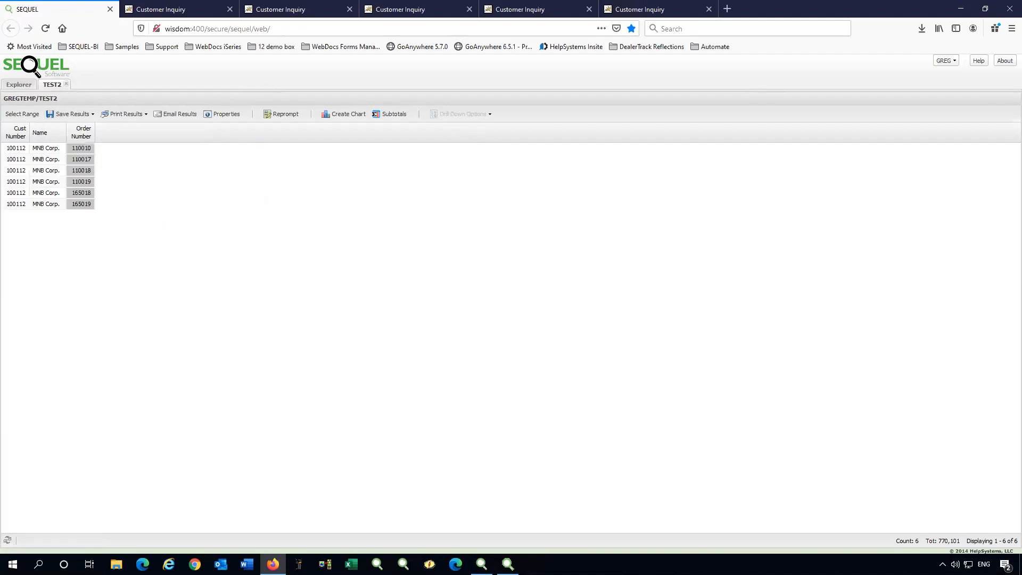